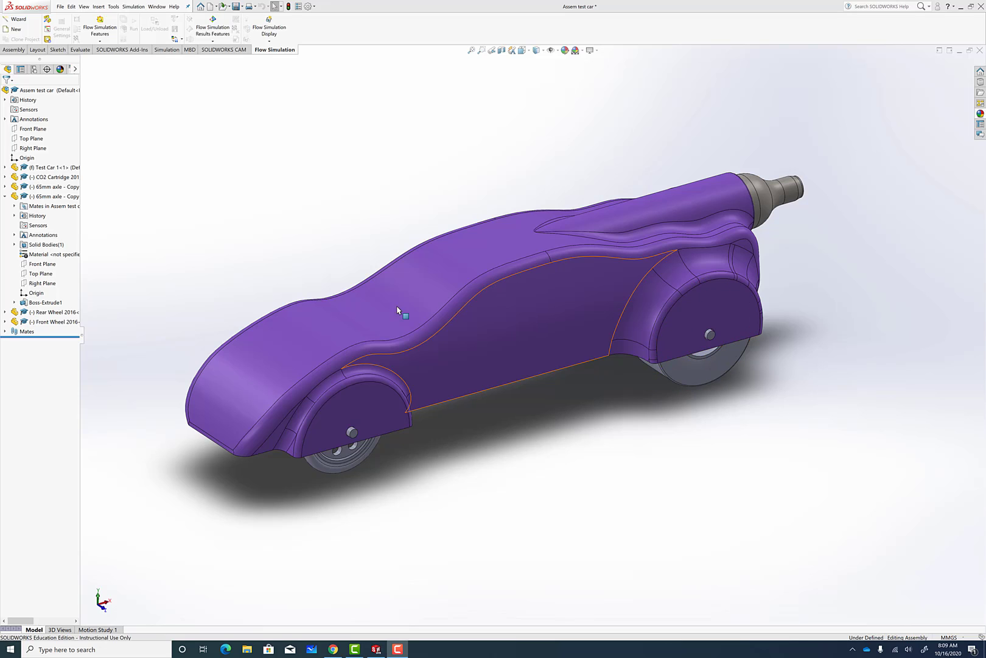
# Step: Select the car's upper body face and view its appearance options, leaving them unchanged
pyautogui.click(448, 285)
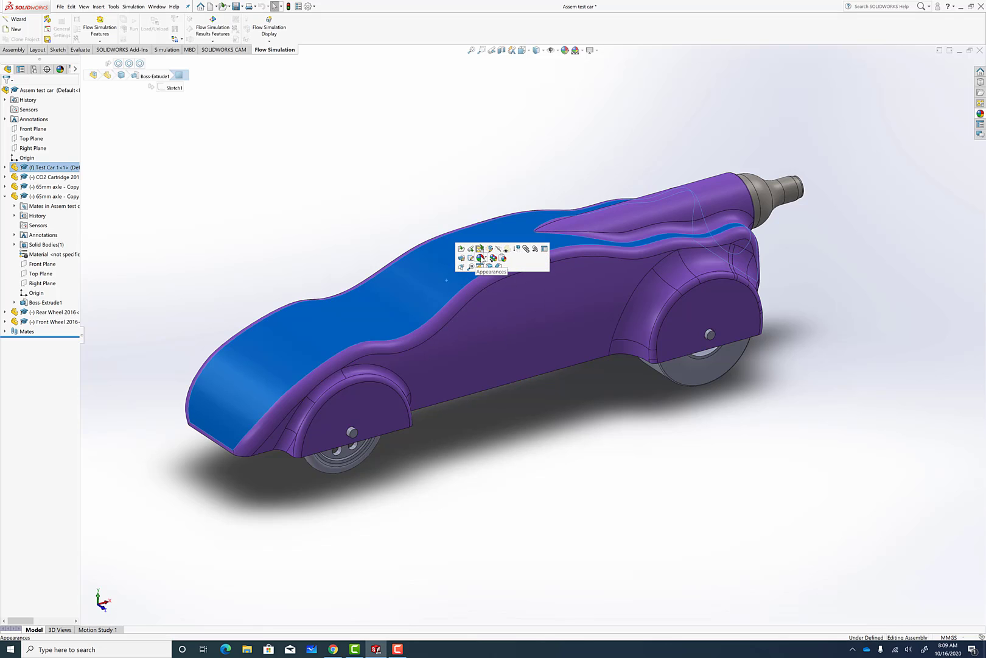
pyautogui.click(482, 259)
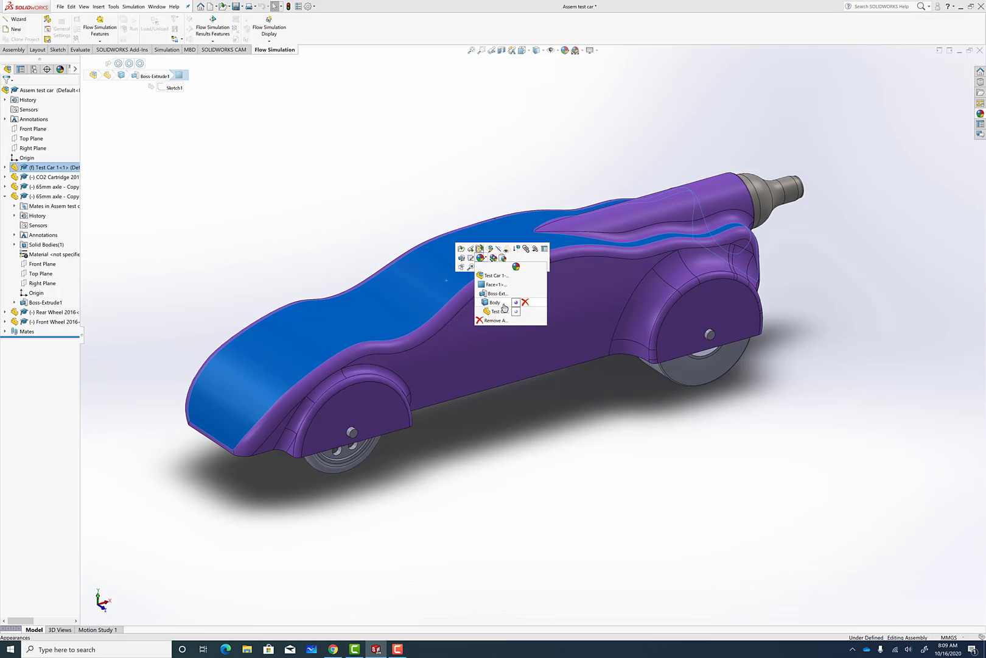
pyautogui.click(586, 497)
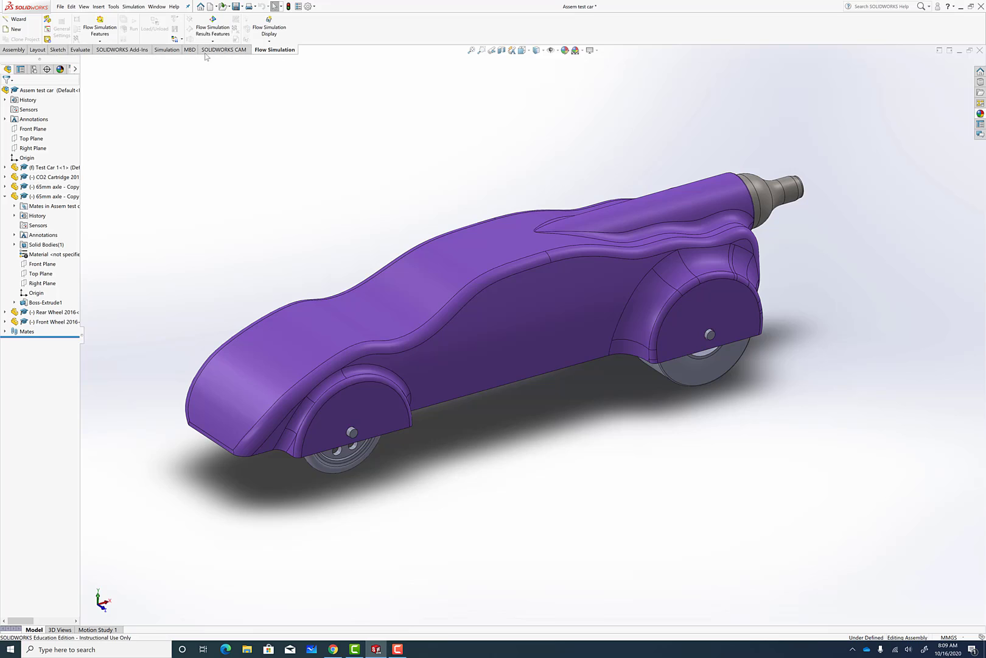
# Step: Enable the SOLIDWORKS Flow Simulation add-in and bring up the Flow Simulation command tab
pyautogui.rightClick(128, 53)
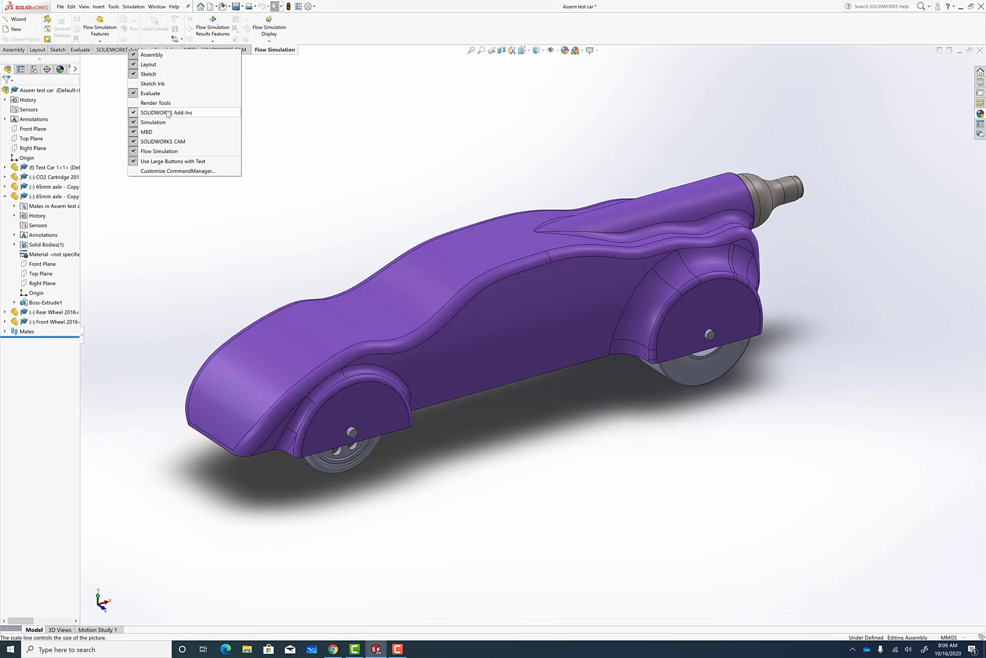
pyautogui.click(407, 122)
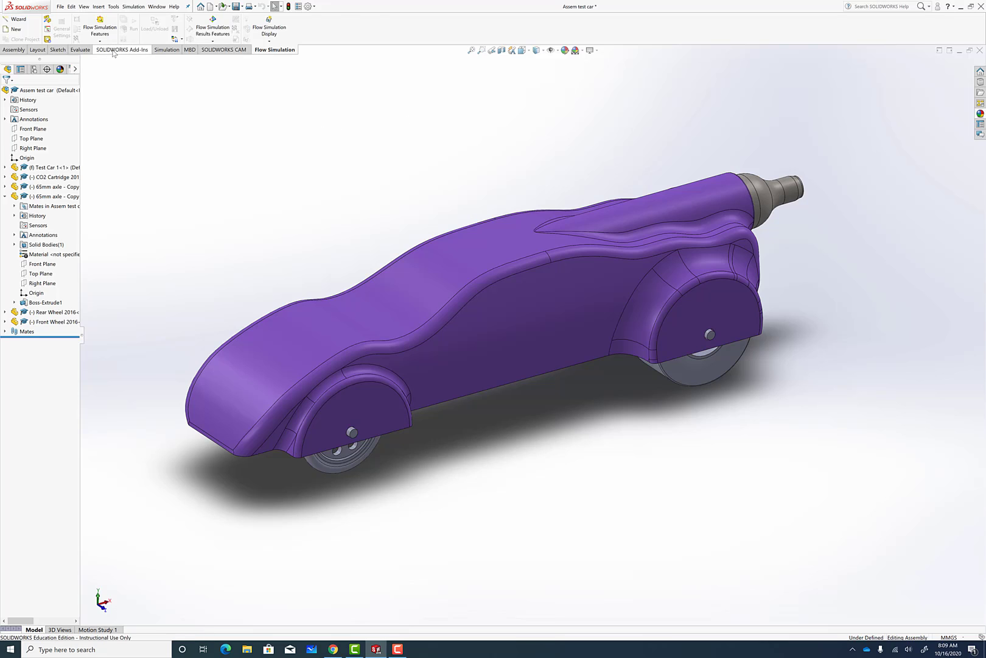
pyautogui.click(115, 50)
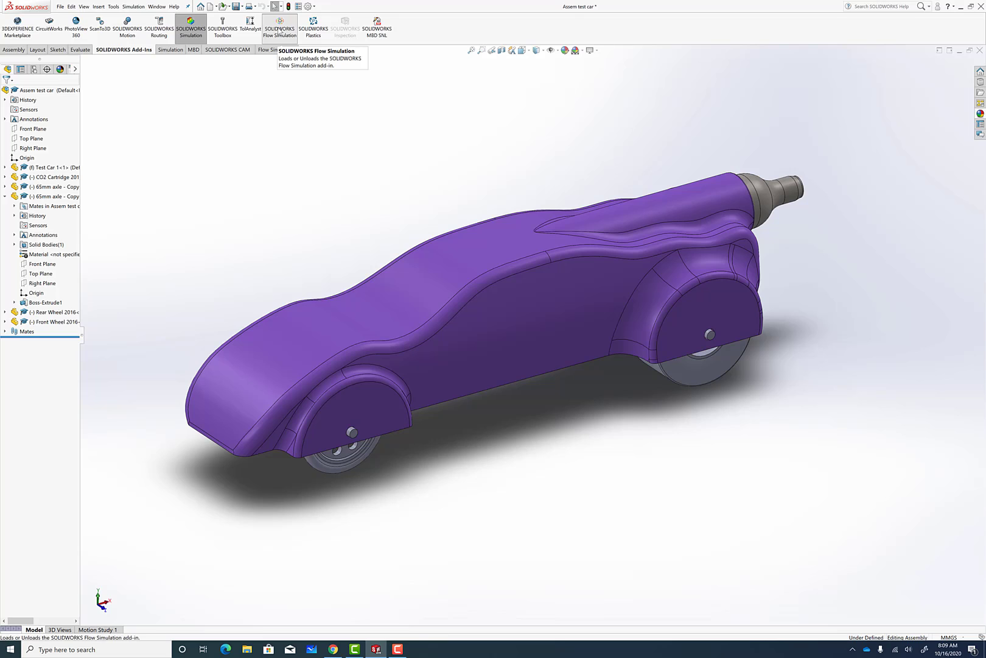
pyautogui.click(279, 30)
pyautogui.click(274, 50)
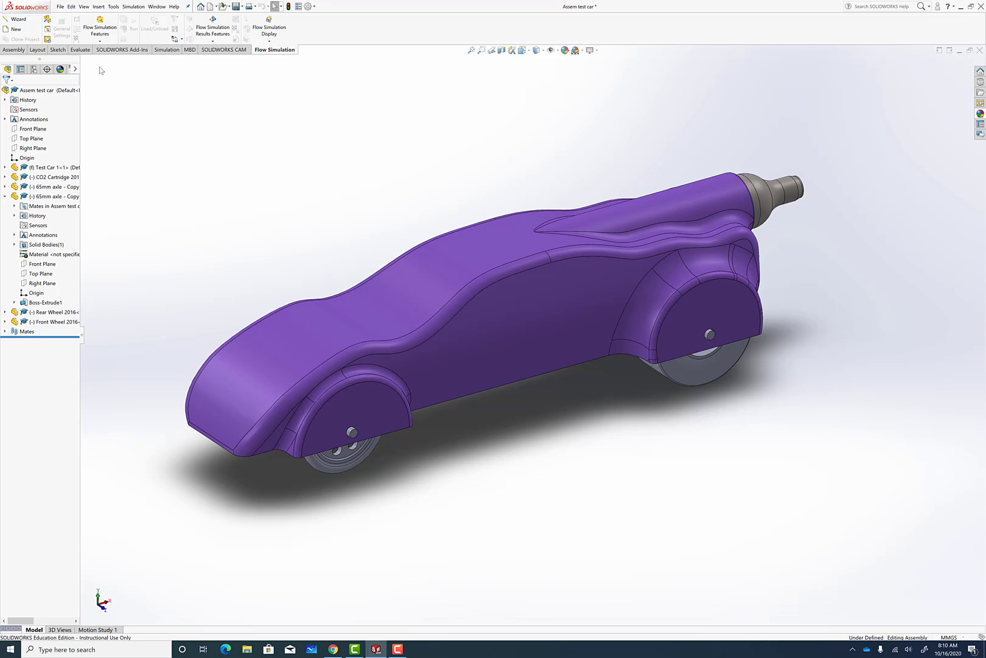
# Step: Start a new Flow Simulation Wizard project named 'Flow Test 1'
pyautogui.click(17, 20)
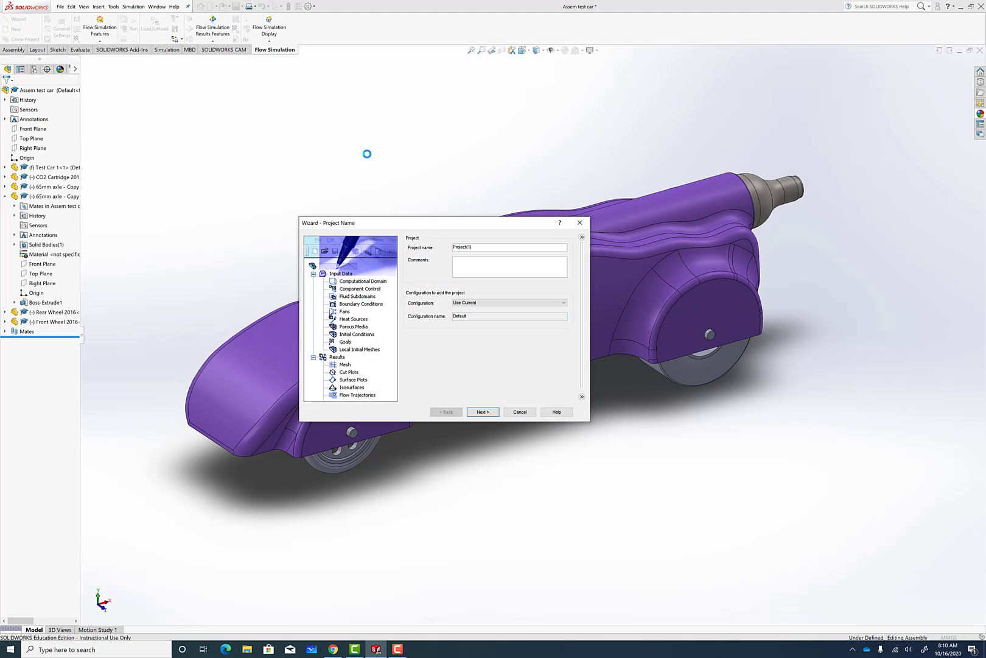
pyautogui.doubleClick(487, 247)
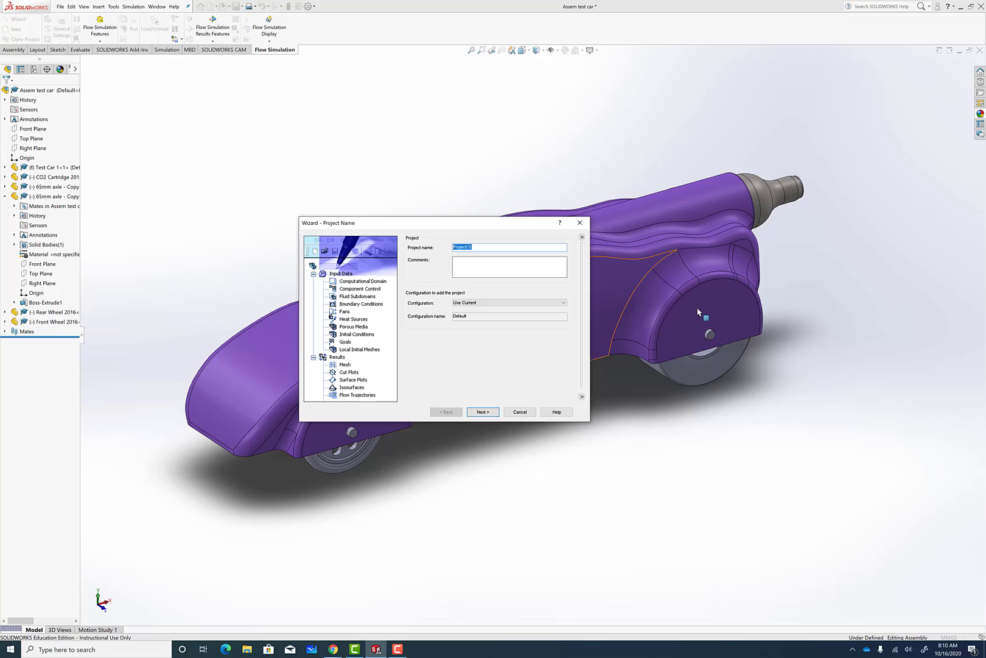
pyautogui.write('Flow Test 1')
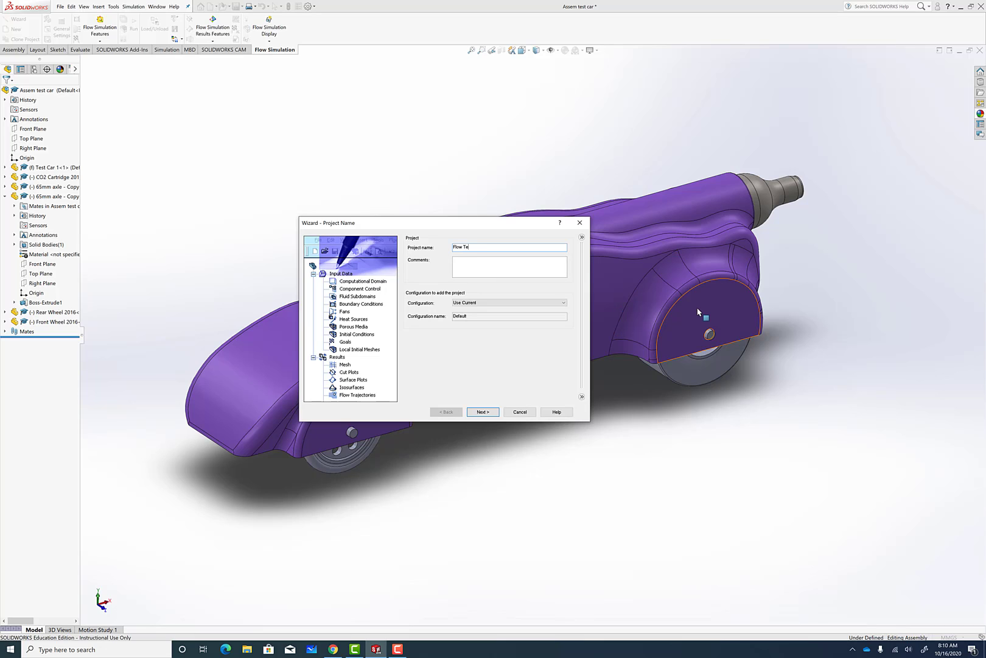
pyautogui.click(483, 412)
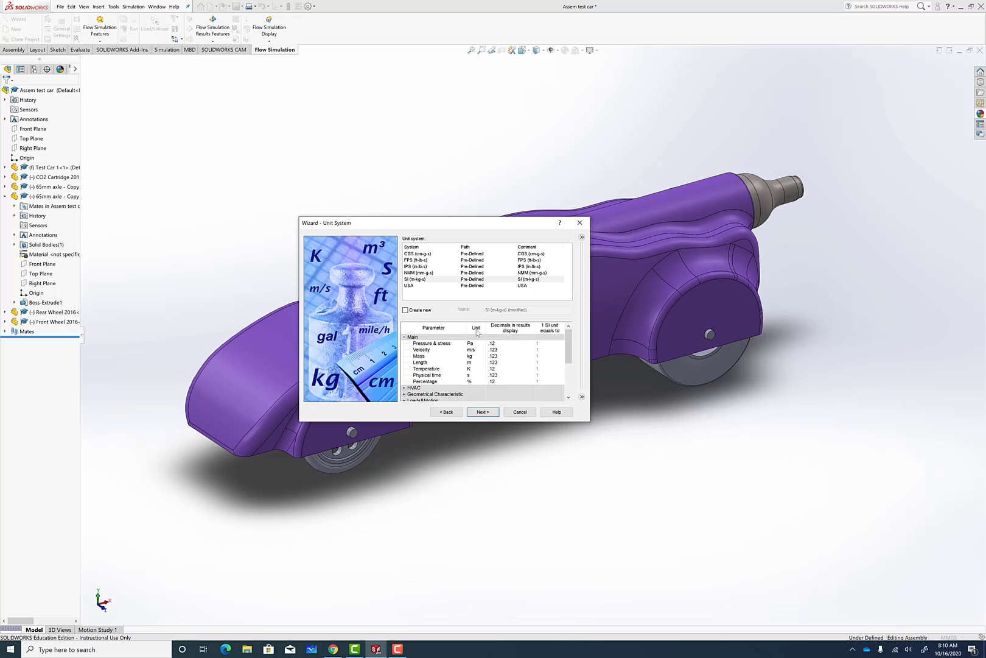
# Step: Set units to mile/h velocity, lbf/in^2 pressure, lb mass and in length
pyautogui.click(479, 351)
pyautogui.click(482, 350)
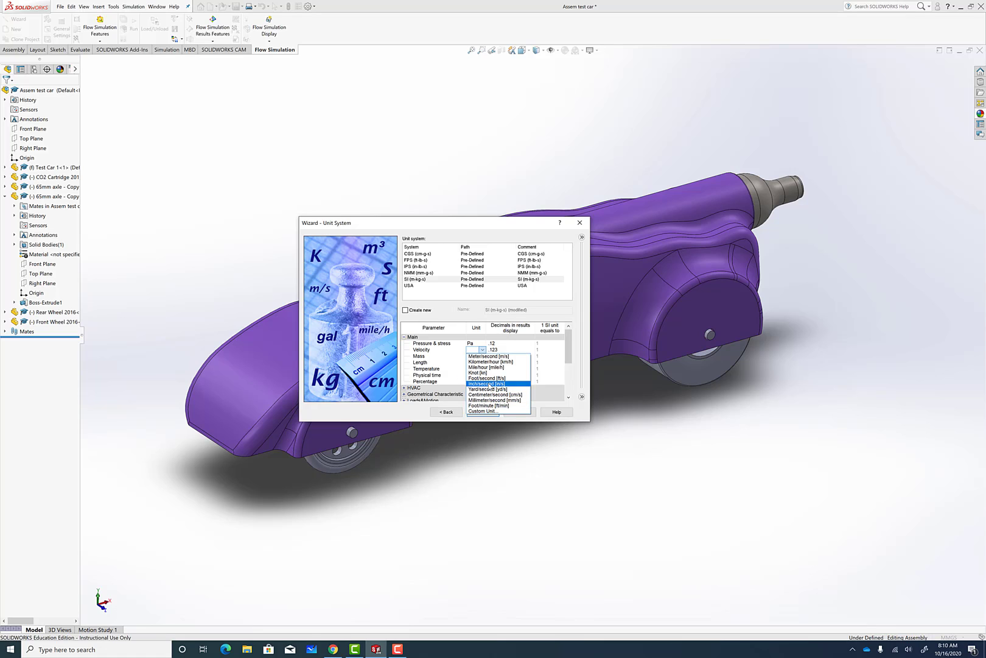
pyautogui.click(486, 368)
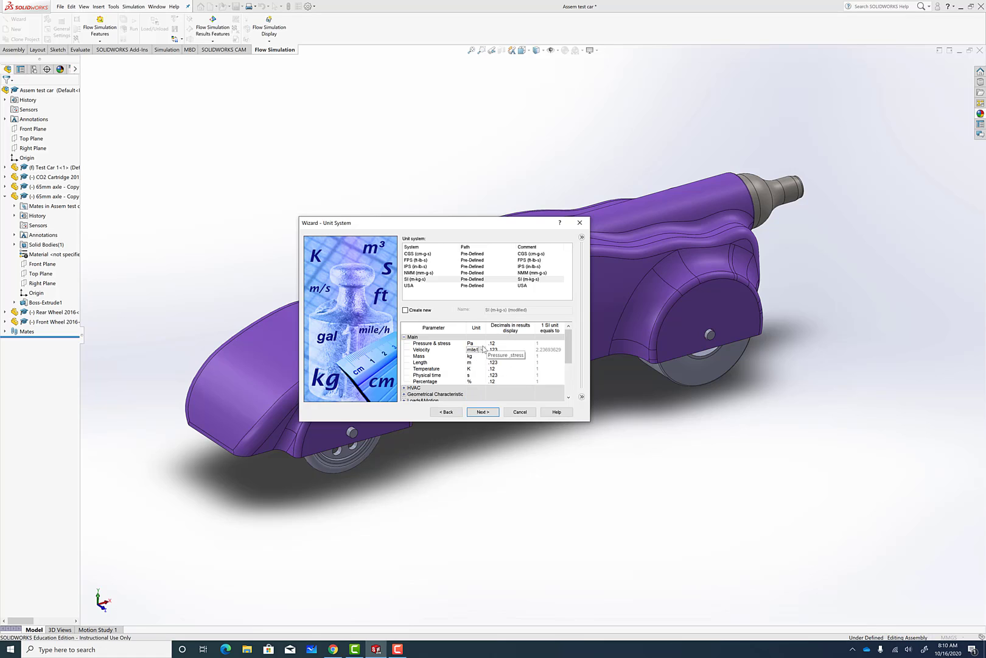
pyautogui.click(483, 345)
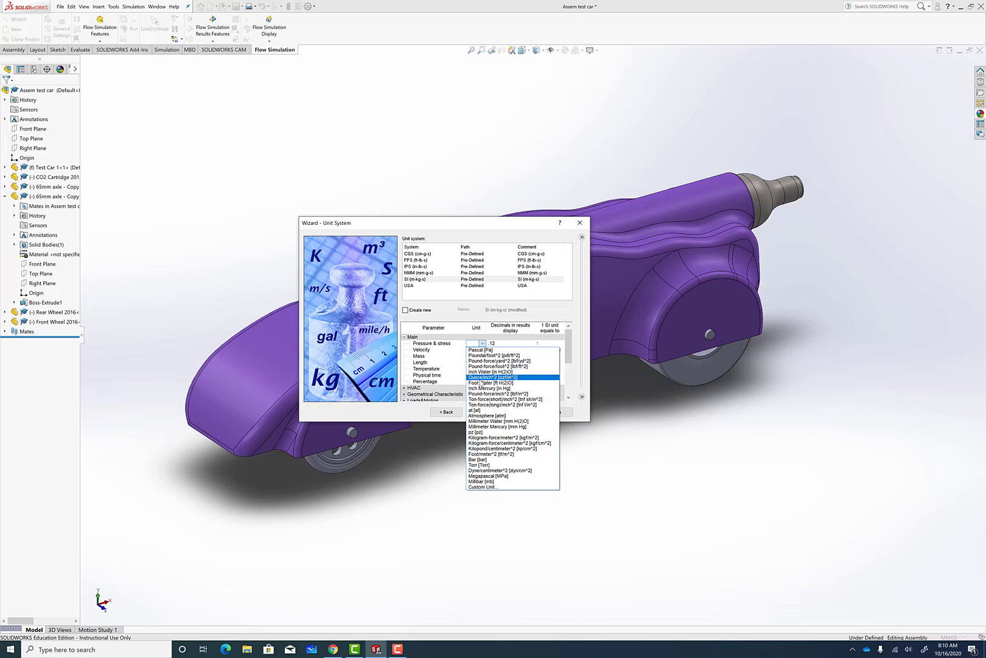
pyautogui.click(481, 394)
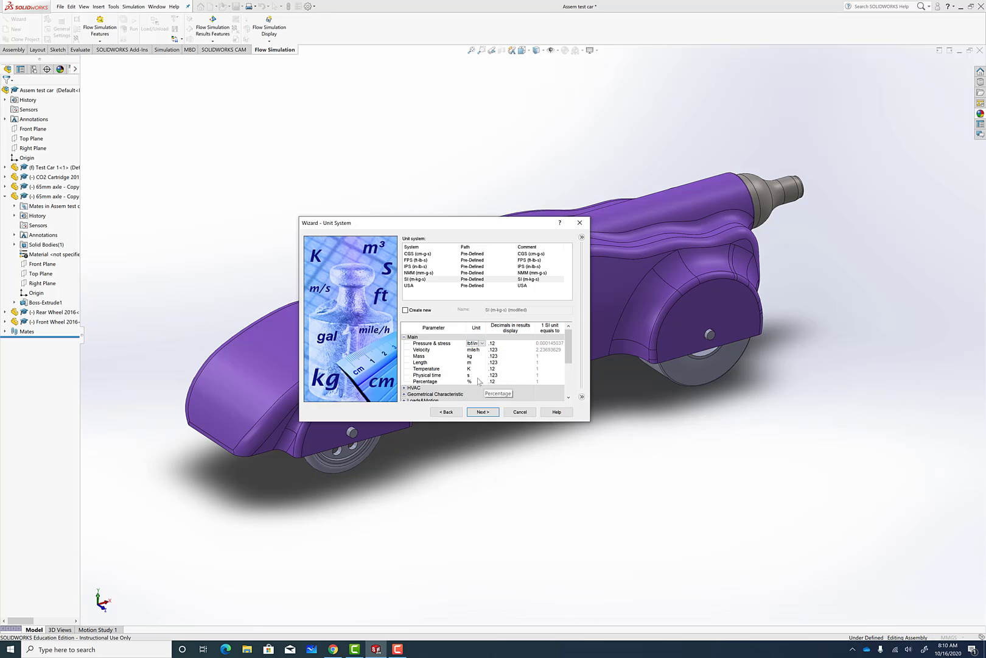
pyautogui.click(479, 357)
pyautogui.click(481, 358)
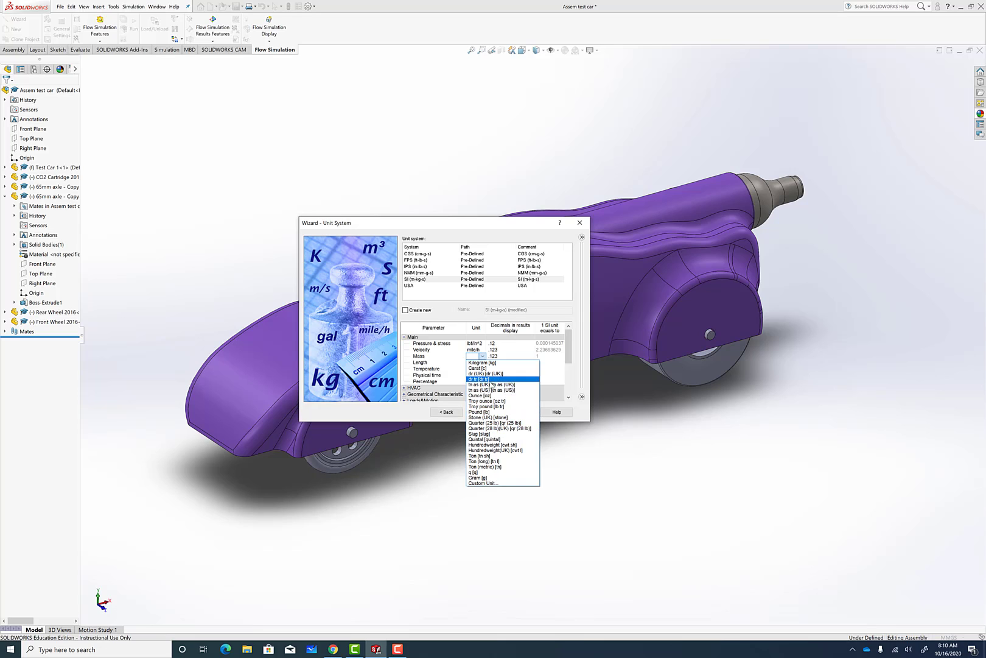
pyautogui.click(481, 411)
pyautogui.click(471, 363)
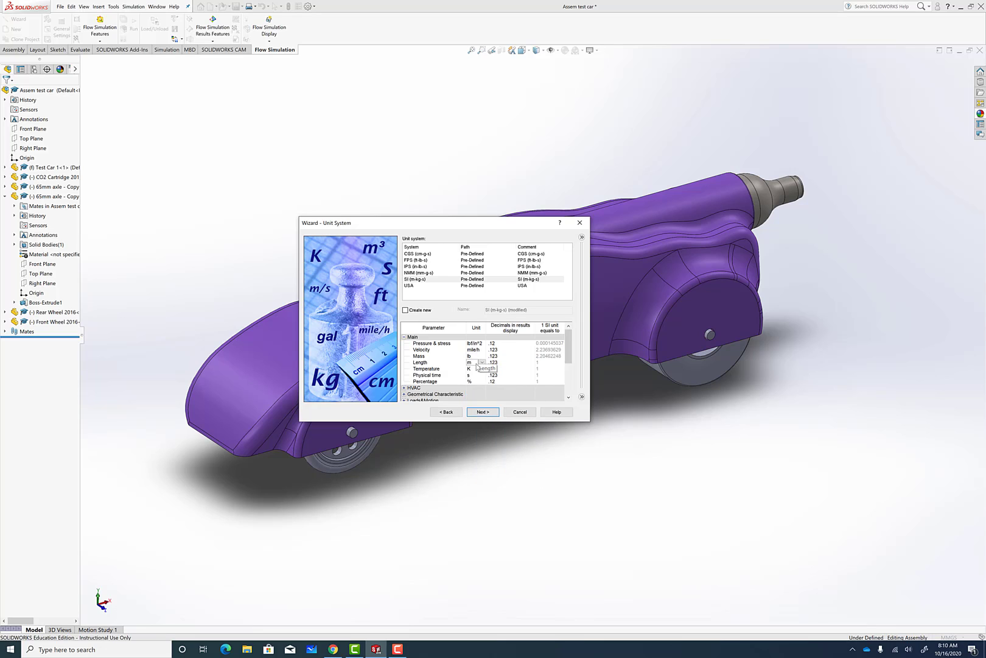
pyautogui.click(482, 363)
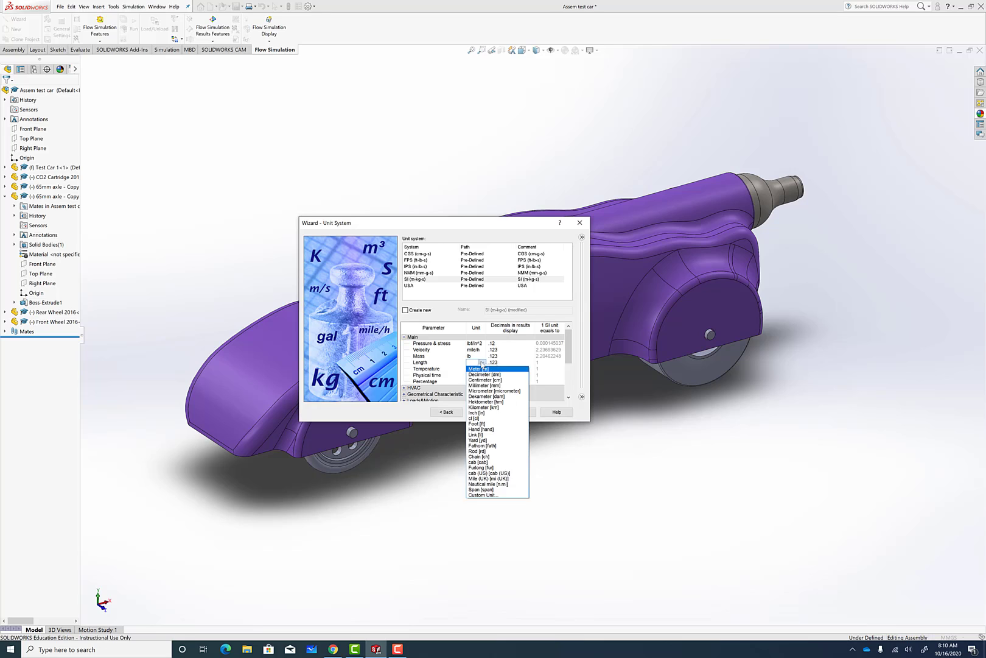
pyautogui.click(481, 411)
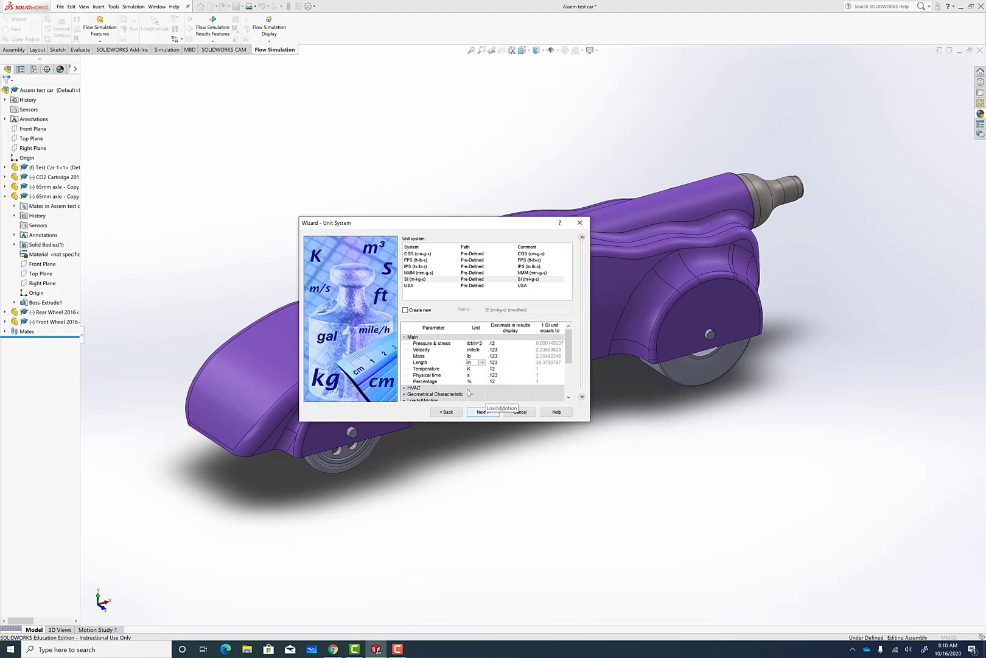
pyautogui.scroll(-3, 463, 369)
pyautogui.scroll(5, 463, 370)
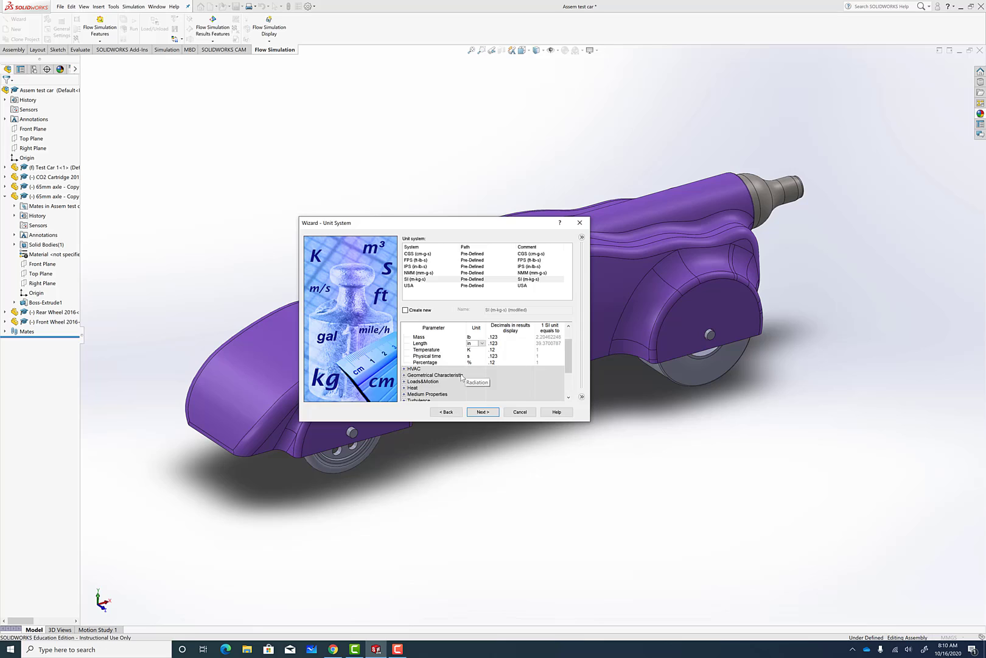
pyautogui.click(481, 416)
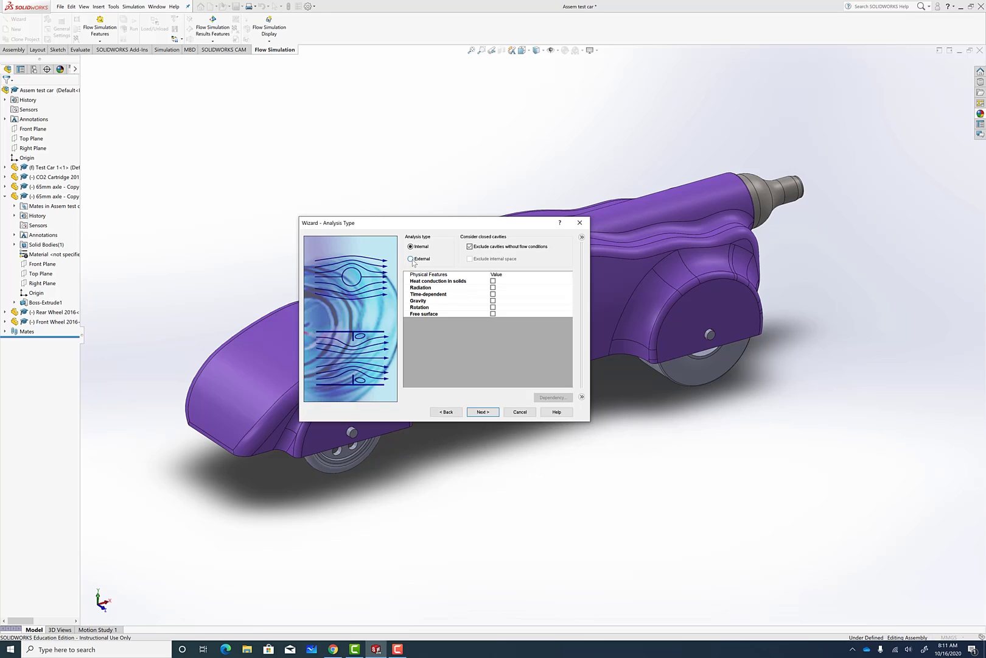
# Step: Choose External analysis, excluding cavities without flow conditions and the internal space
pyautogui.click(411, 260)
pyautogui.click(470, 247)
pyautogui.click(470, 259)
pyautogui.click(483, 412)
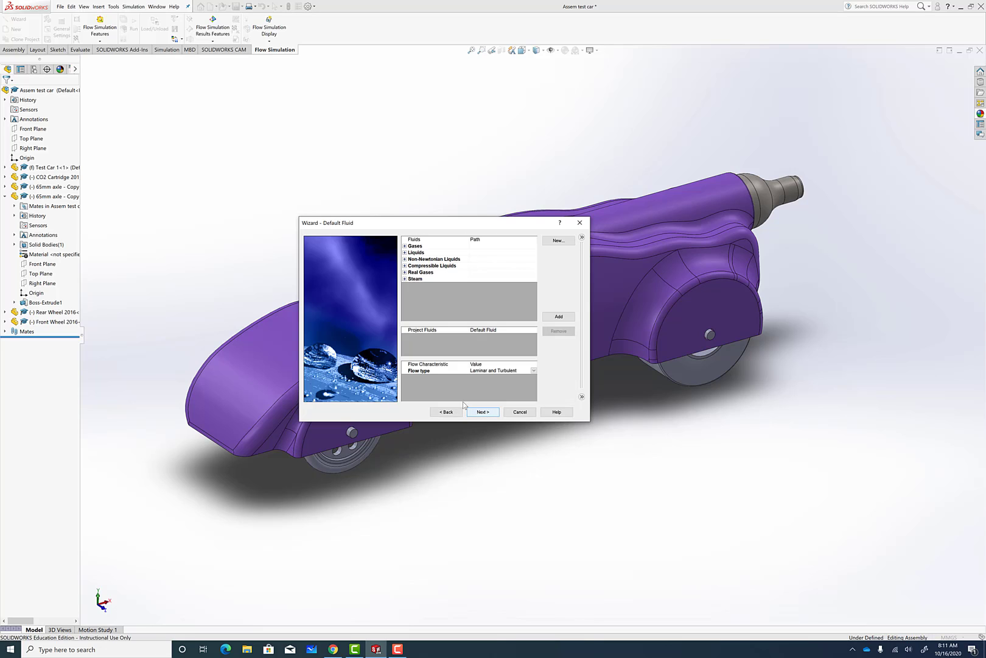
# Step: Add Air from the Gases list as the project fluid
pyautogui.click(405, 247)
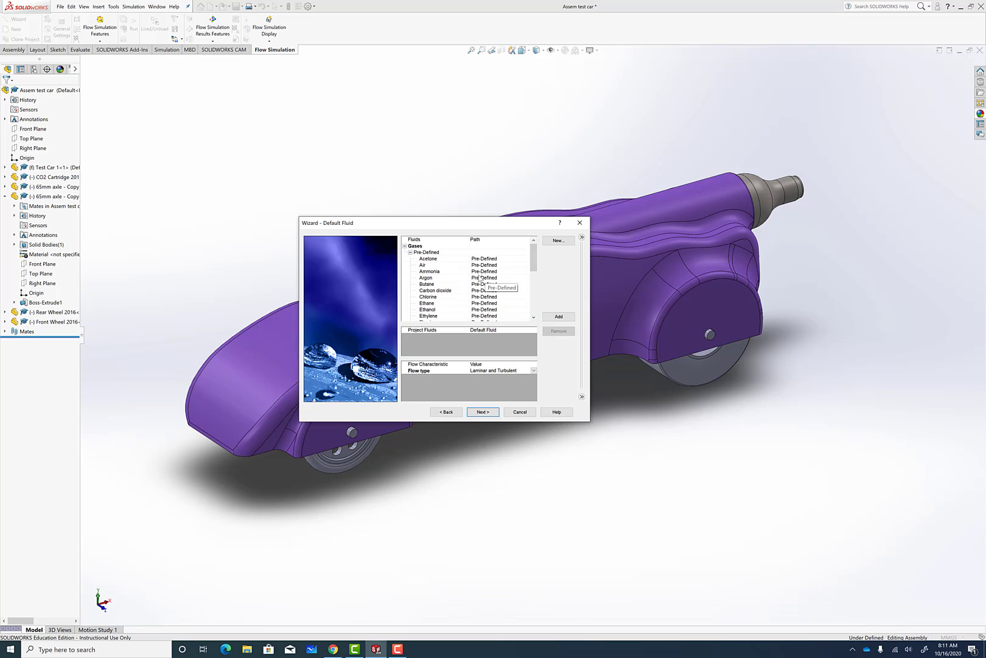
pyautogui.click(454, 265)
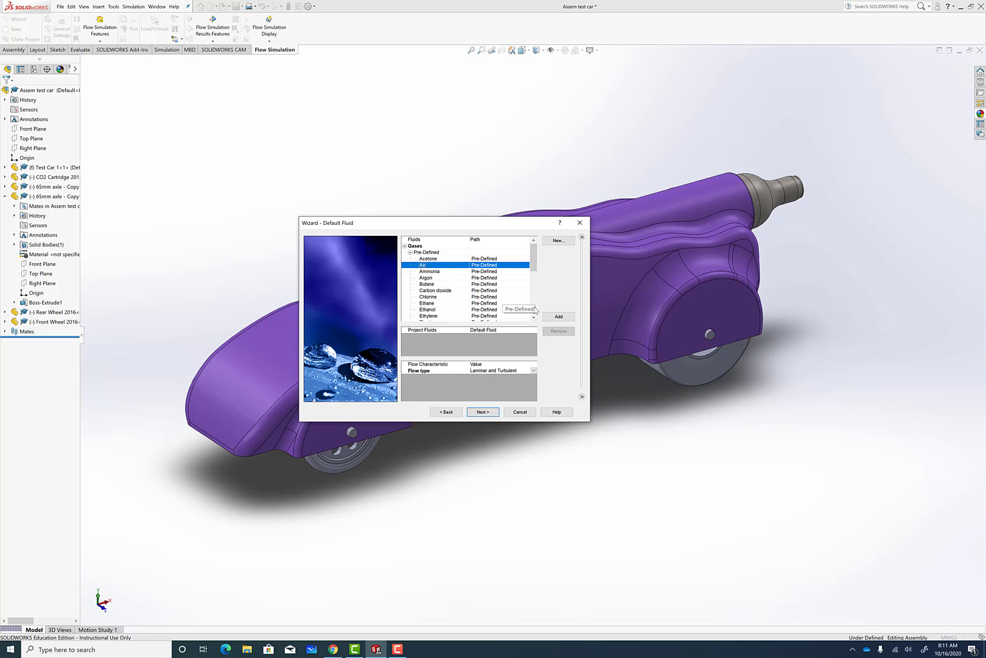
pyautogui.click(559, 318)
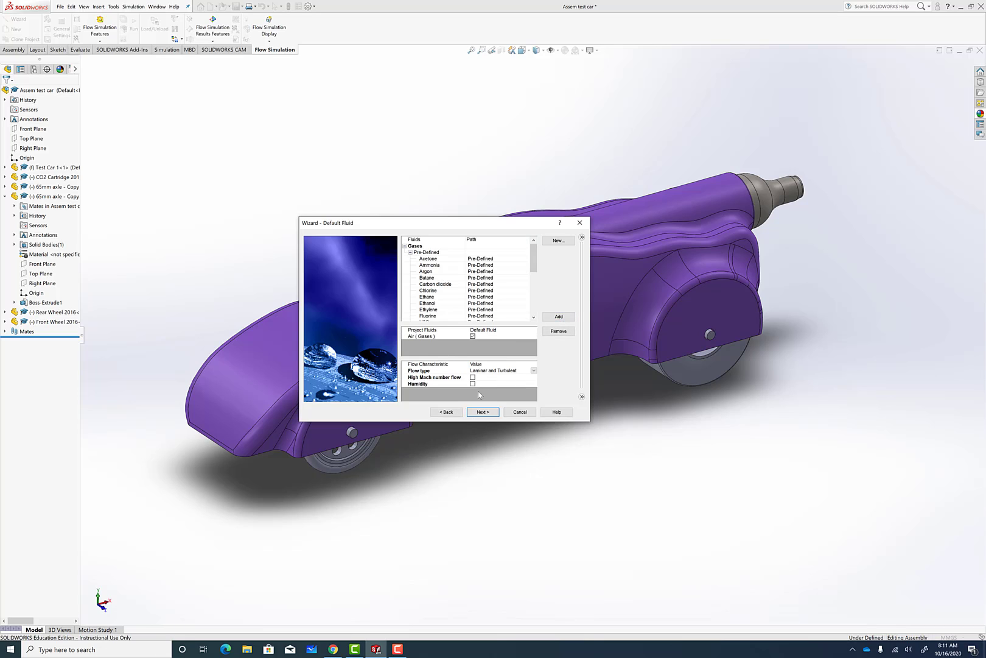
pyautogui.click(483, 412)
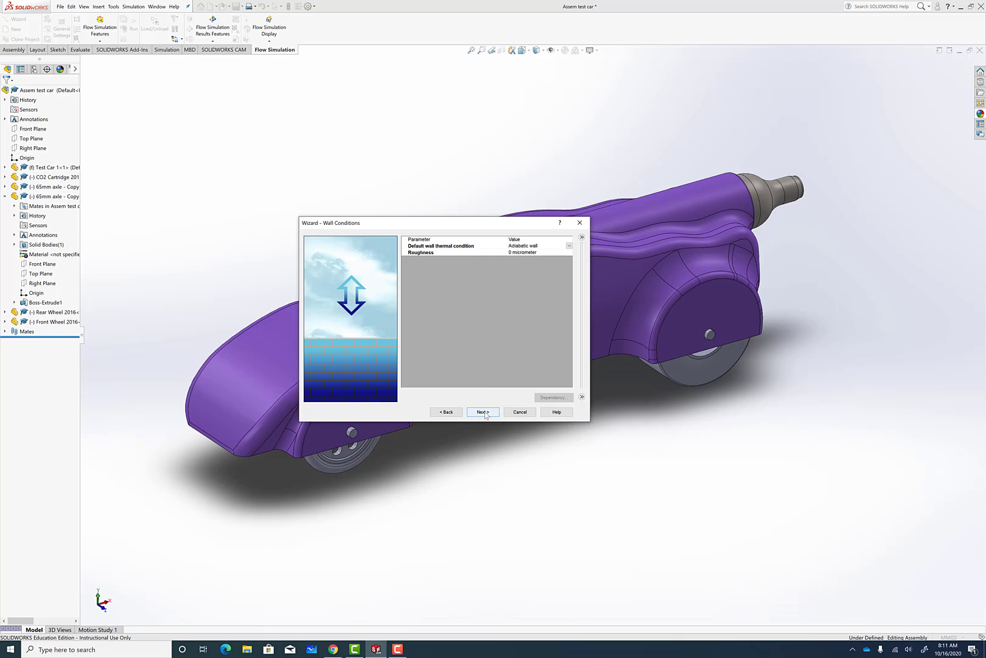
# Step: Enter 100 mile/h as the X-direction velocity in Initial and Ambient Conditions
pyautogui.click(484, 412)
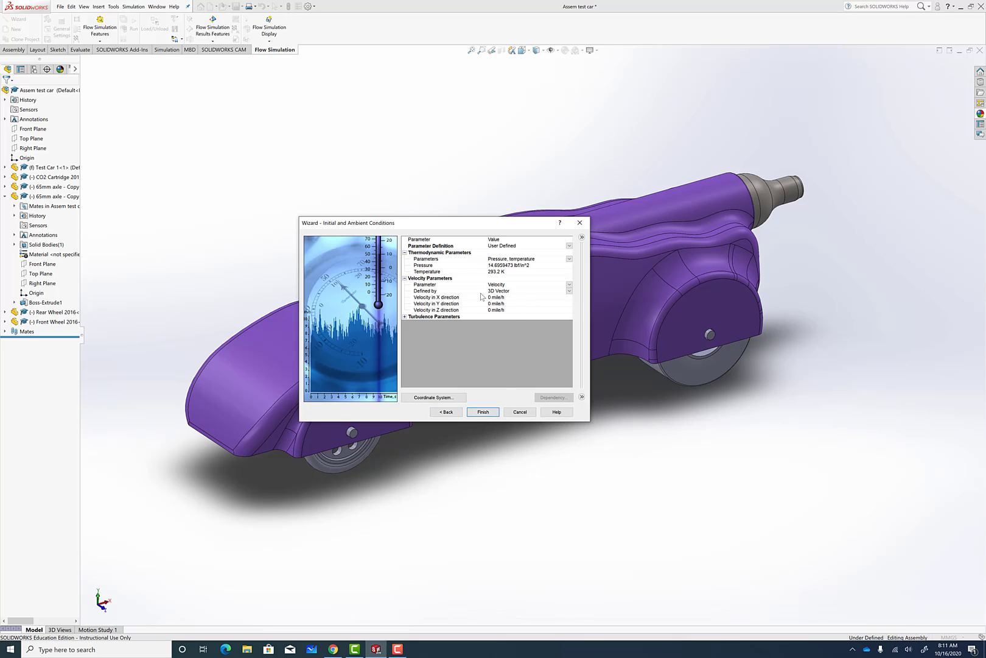
pyautogui.moveTo(468, 223); pyautogui.dragTo(451, 126)
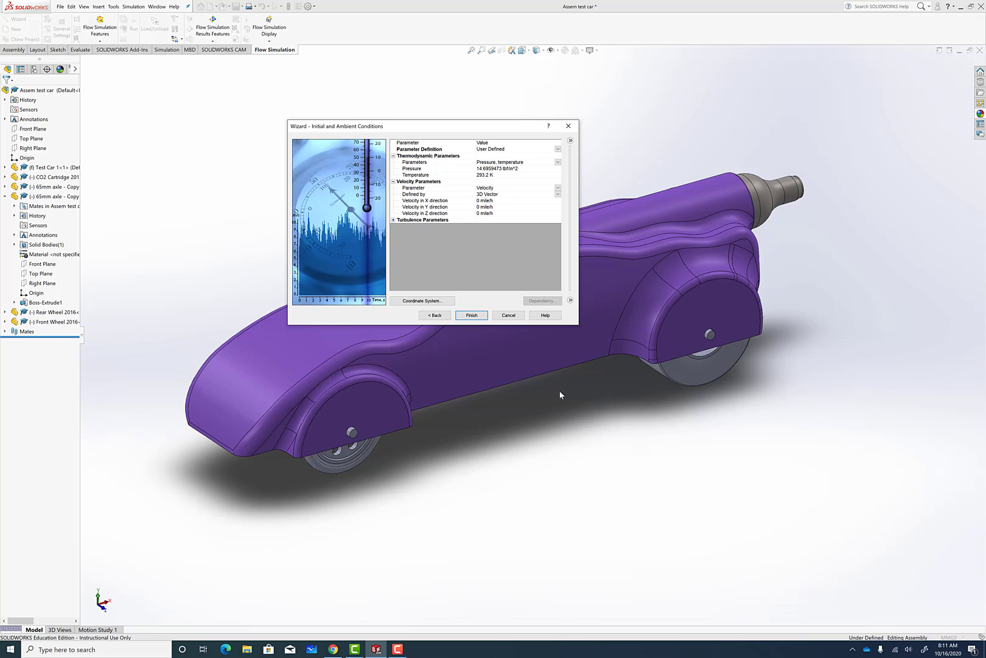
pyautogui.click(480, 200)
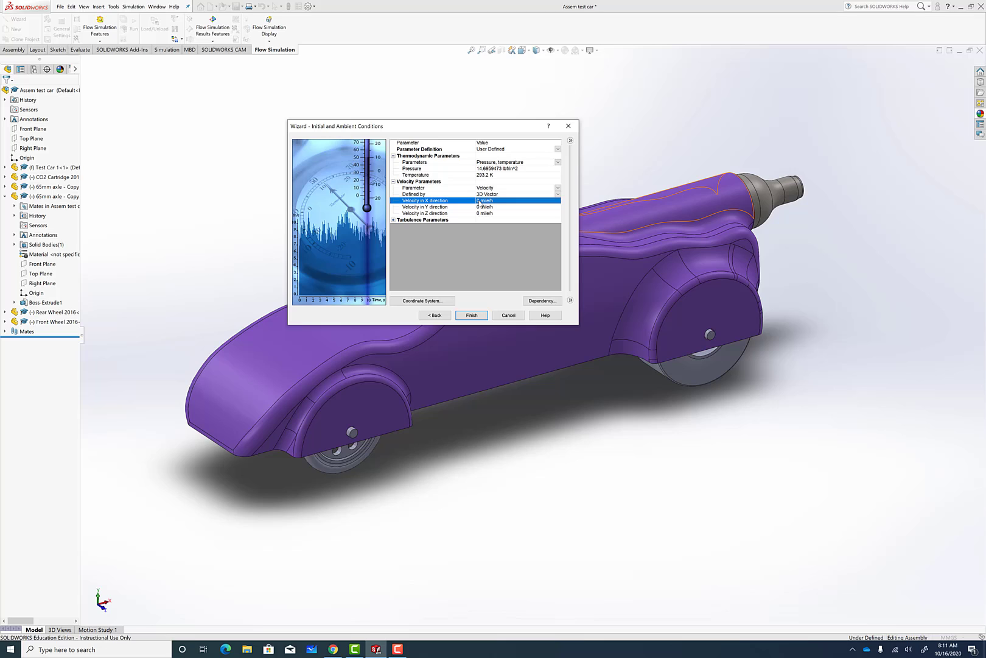
pyautogui.click(478, 201)
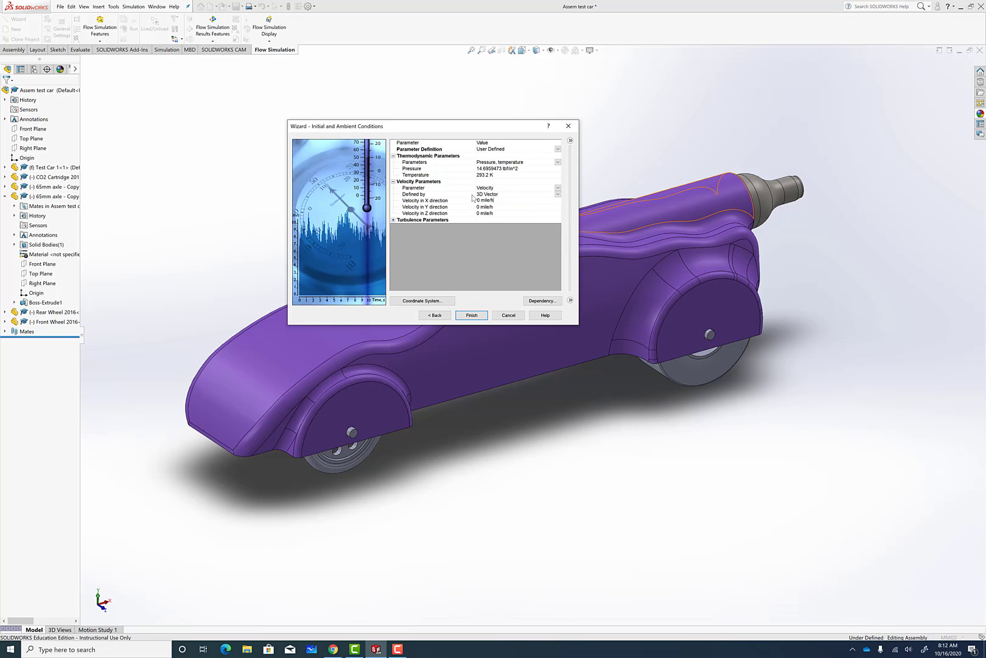
pyautogui.click(490, 224)
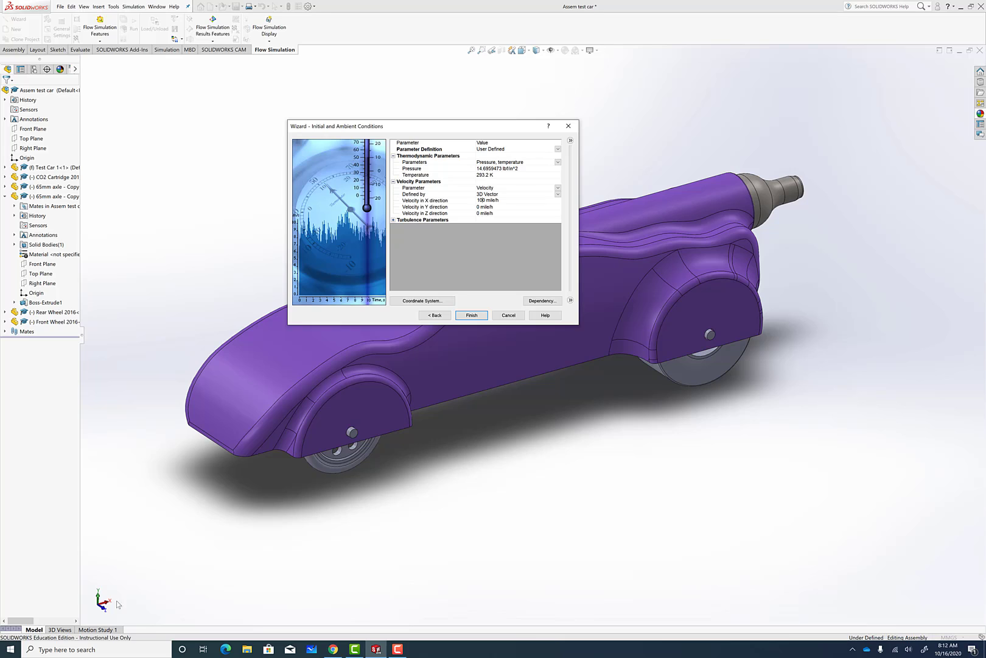
# Step: Finish the wizard to create project Flow Test 1 and look over its domain
pyautogui.click(471, 315)
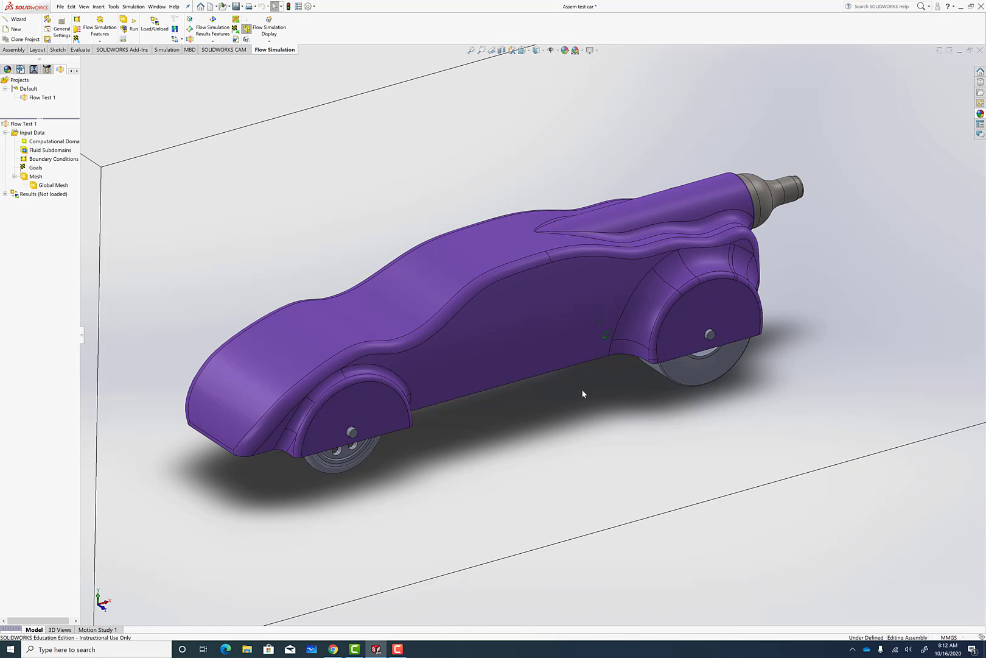
pyautogui.scroll(-5, 582, 389)
pyautogui.scroll(10, 582, 391)
pyautogui.scroll(4, 582, 390)
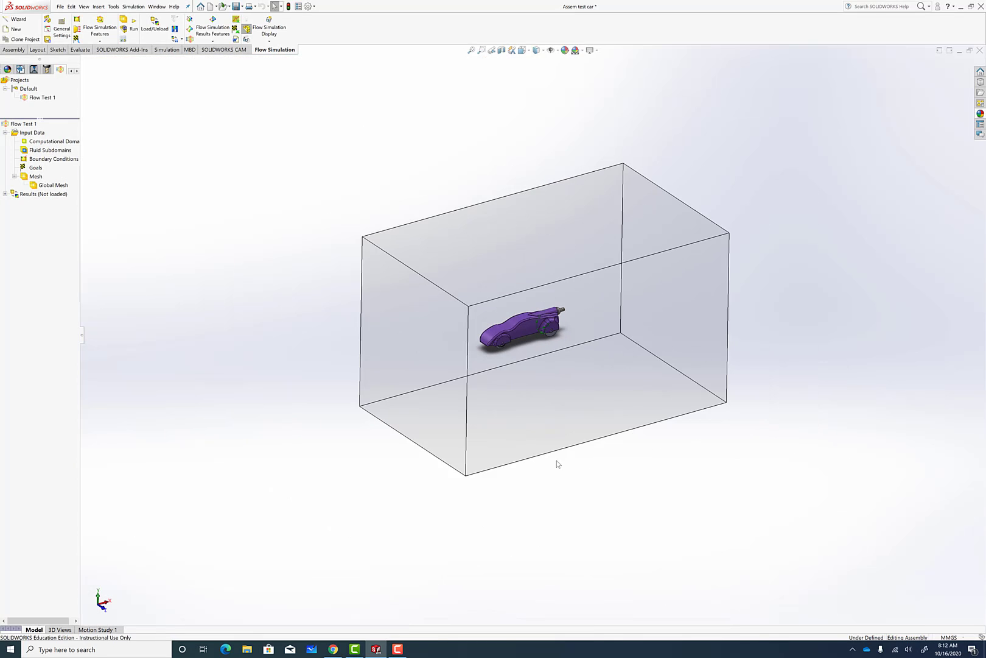
pyautogui.moveTo(573, 493); pyautogui.dragTo(629, 453, button='middle')
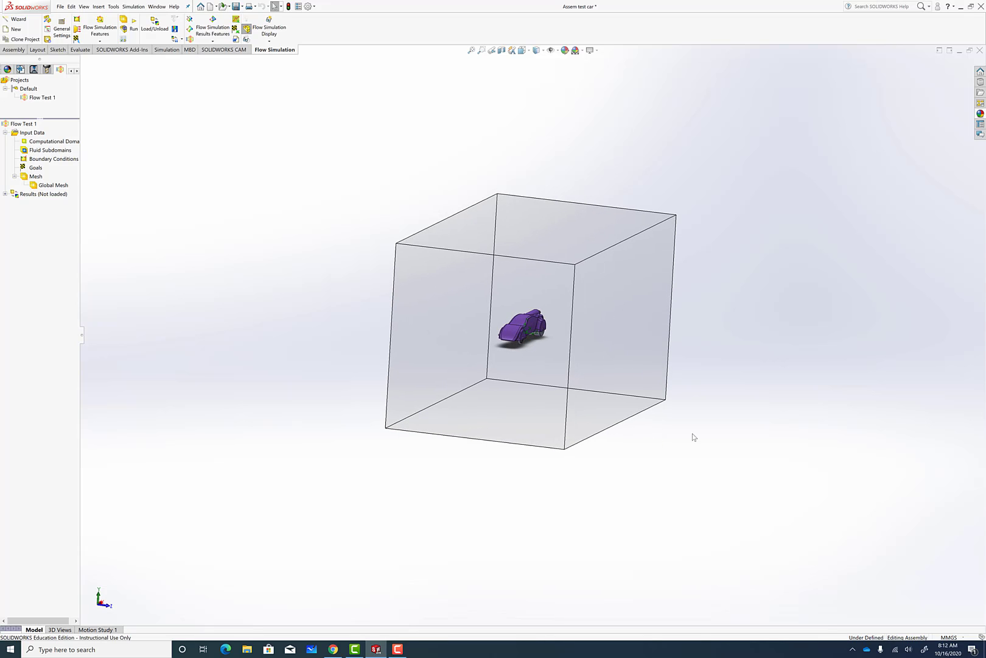
pyautogui.scroll(2, 691, 438)
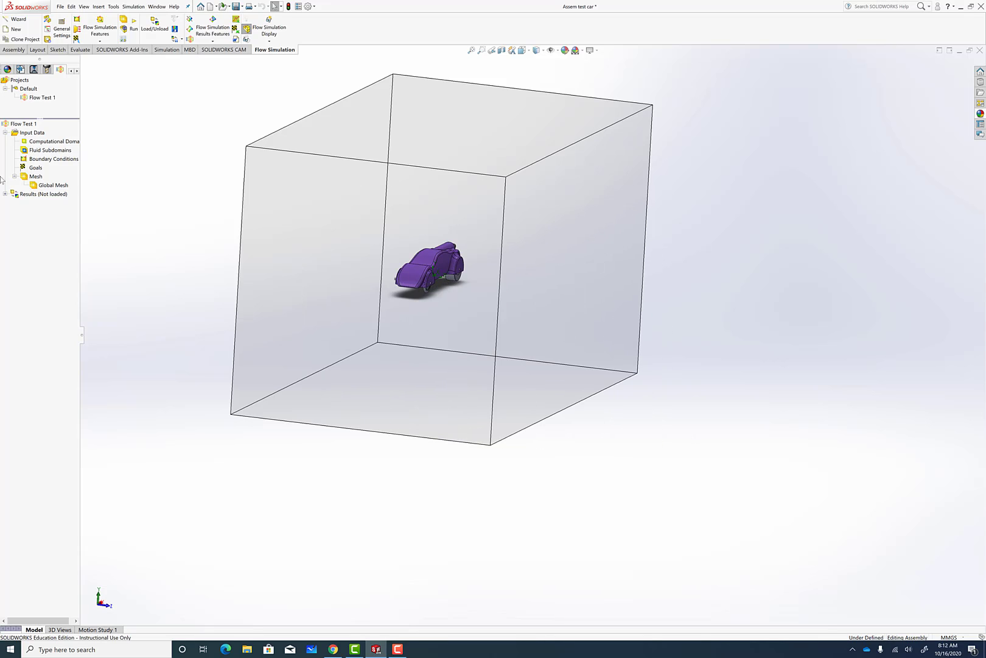
# Step: Select the Computational Domain and pull its Z min and Y min faces in toward the car
pyautogui.click(49, 142)
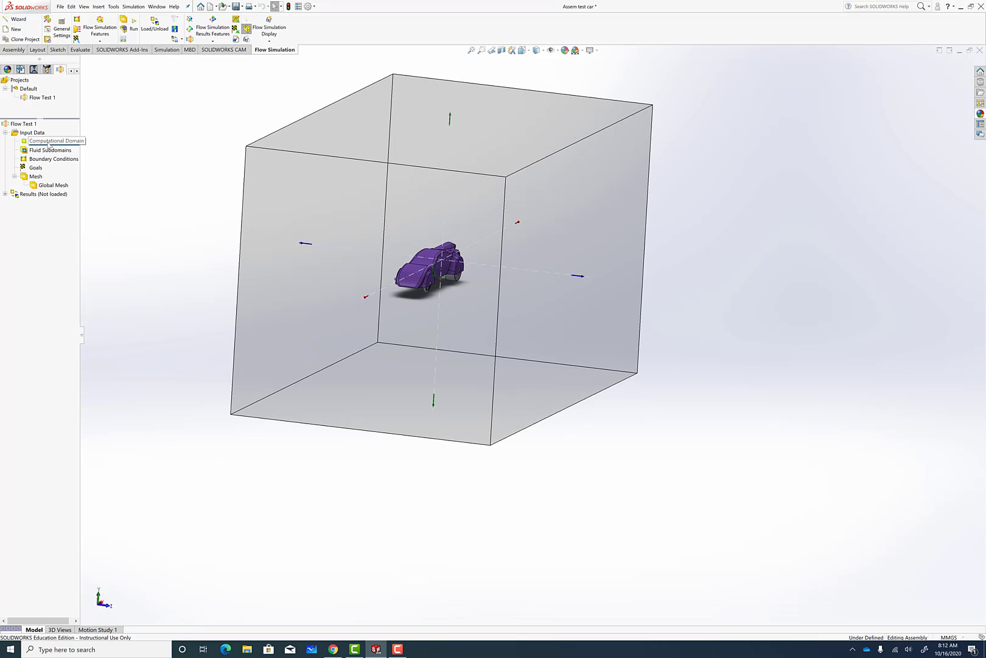
pyautogui.moveTo(193, 244); pyautogui.dragTo(216, 219, button='middle')
pyautogui.moveTo(281, 252); pyautogui.dragTo(420, 278)
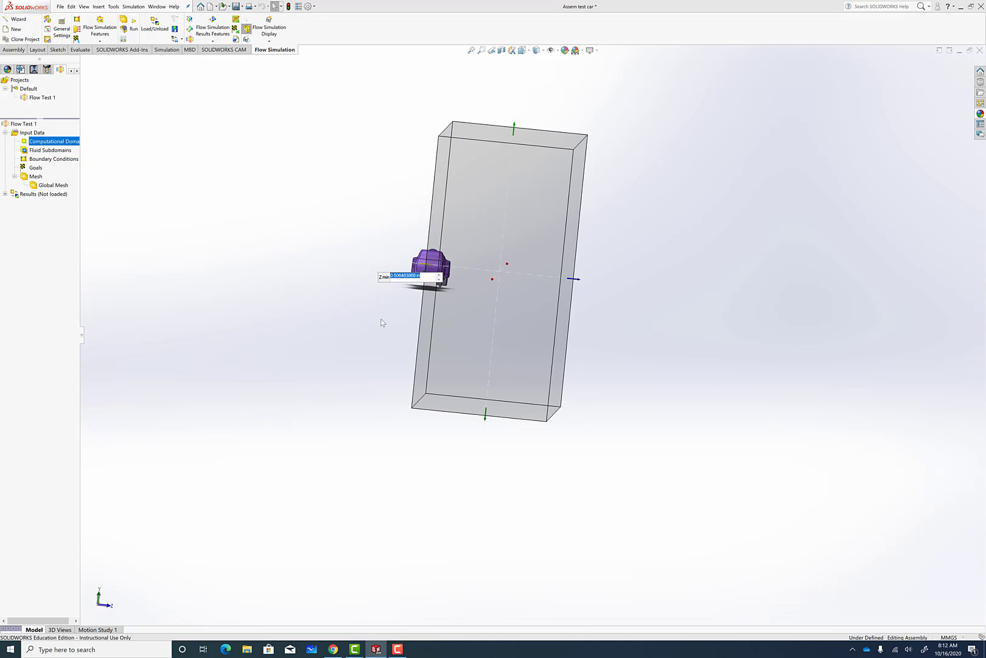
pyautogui.moveTo(383, 324)
pyautogui.mouseDown(button='middle')
pyautogui.moveTo(405, 312)
pyautogui.moveTo(381, 321)
pyautogui.mouseUp(button='middle')
pyautogui.hotkey('ctrl', '1')
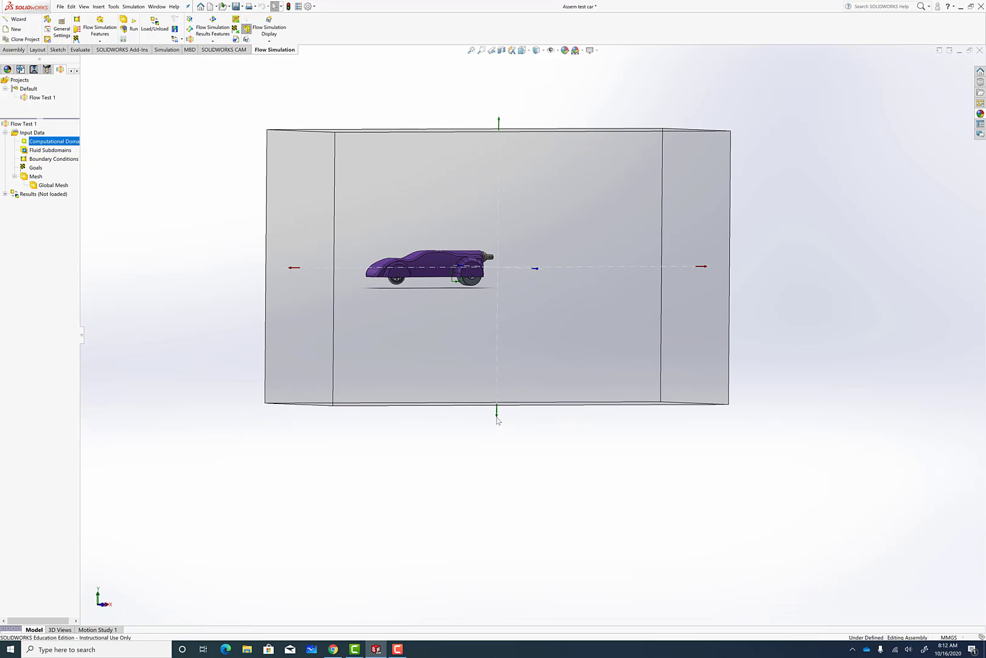
pyautogui.moveTo(497, 420); pyautogui.dragTo(511, 325)
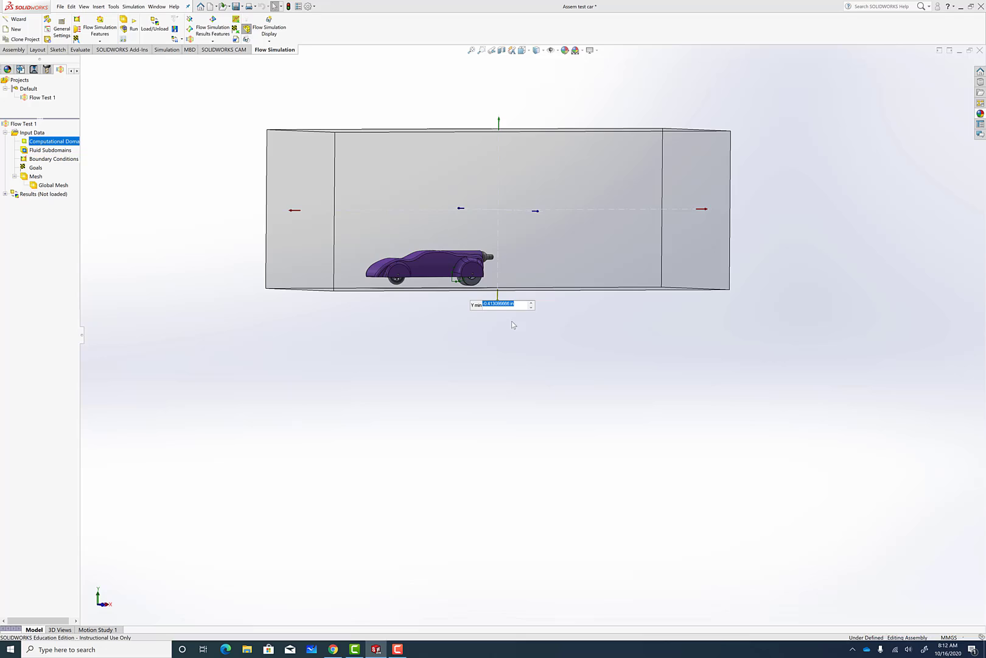
pyautogui.press('Return')
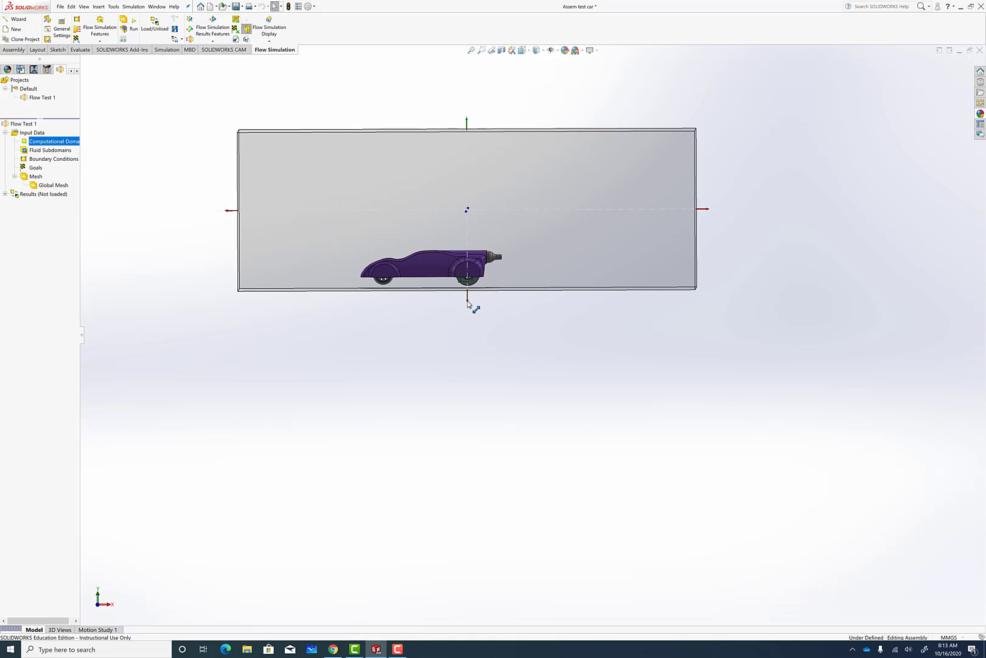
pyautogui.click(468, 301)
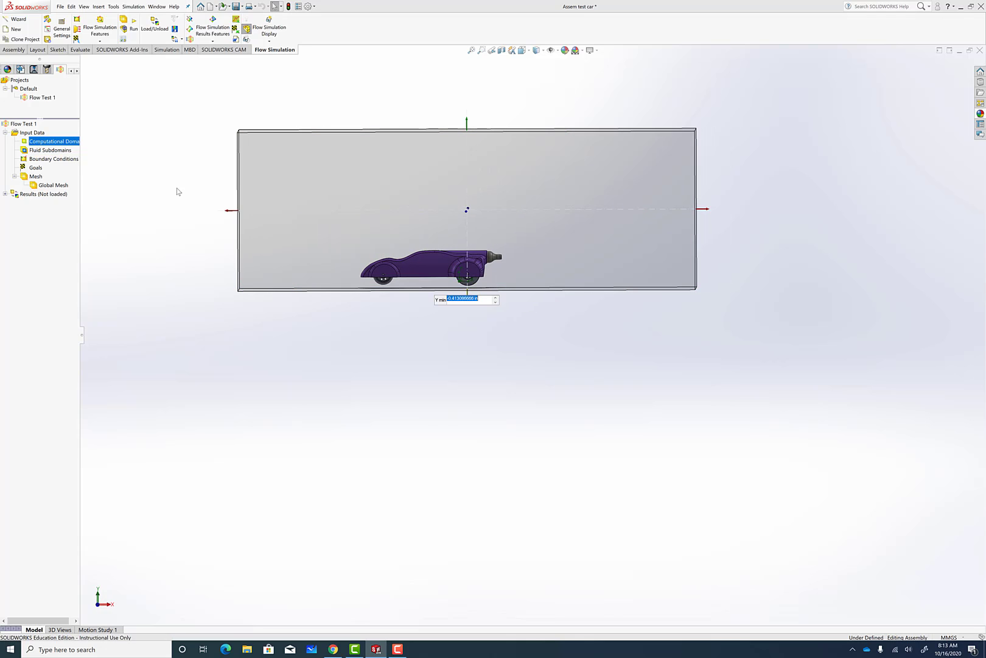
# Step: Pull the domain's X min, X max, top and Z max faces in close around the car
pyautogui.moveTo(230, 210); pyautogui.dragTo(313, 221)
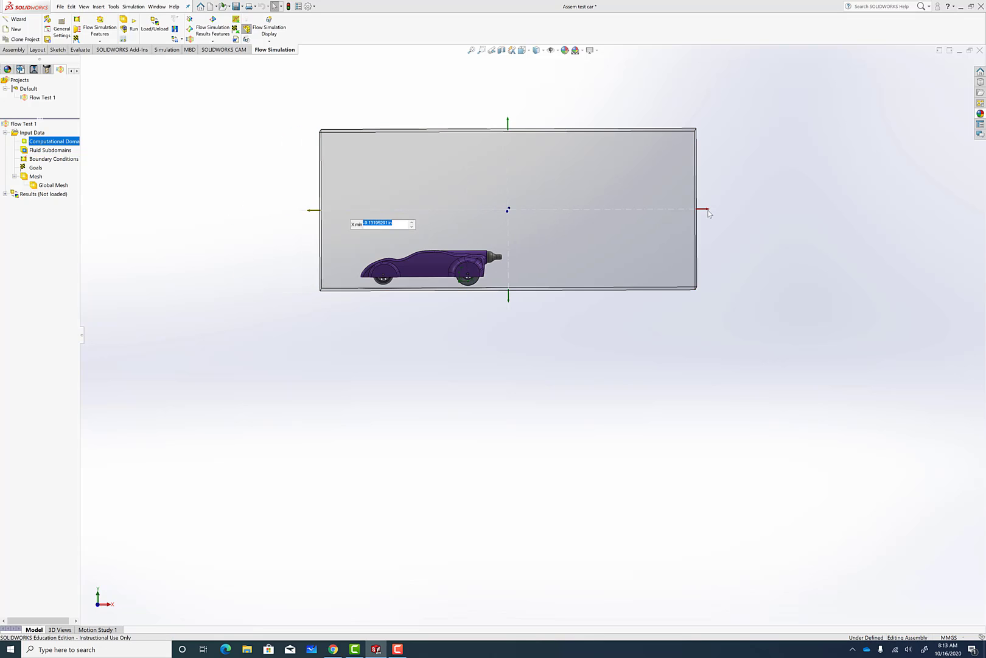
pyautogui.moveTo(708, 213); pyautogui.dragTo(606, 218)
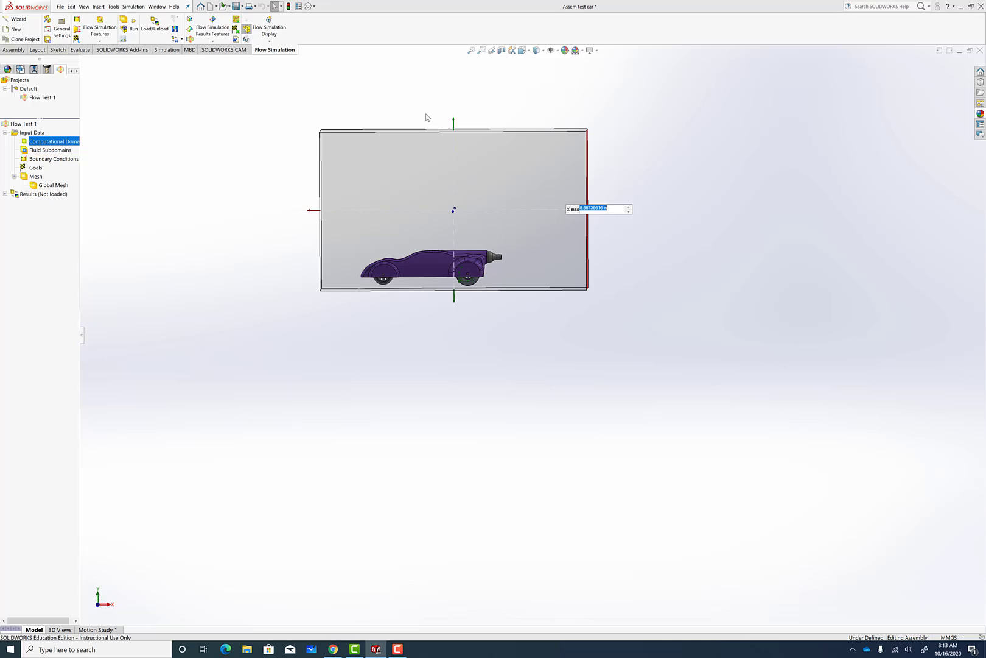
pyautogui.moveTo(453, 121); pyautogui.dragTo(441, 213)
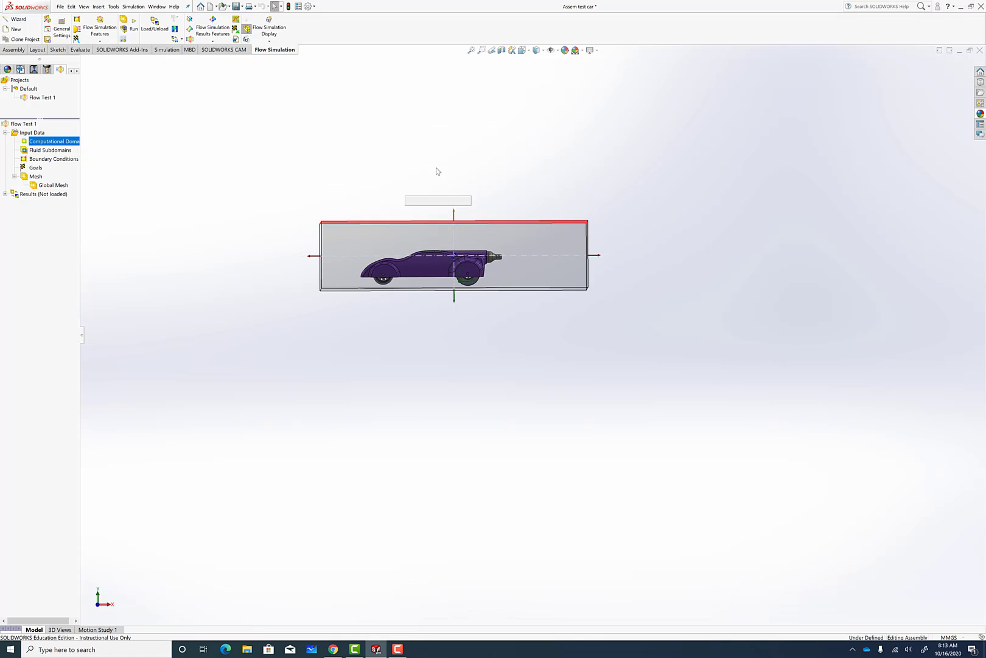
pyautogui.moveTo(436, 169); pyautogui.dragTo(475, 232, button='middle')
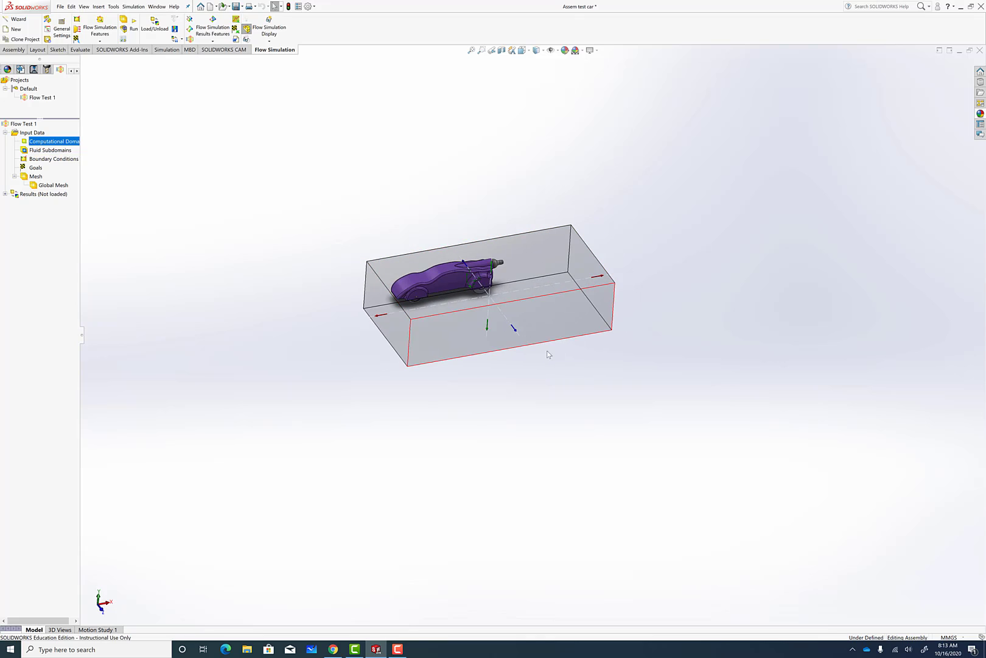
pyautogui.moveTo(512, 329); pyautogui.dragTo(648, 449, button='middle')
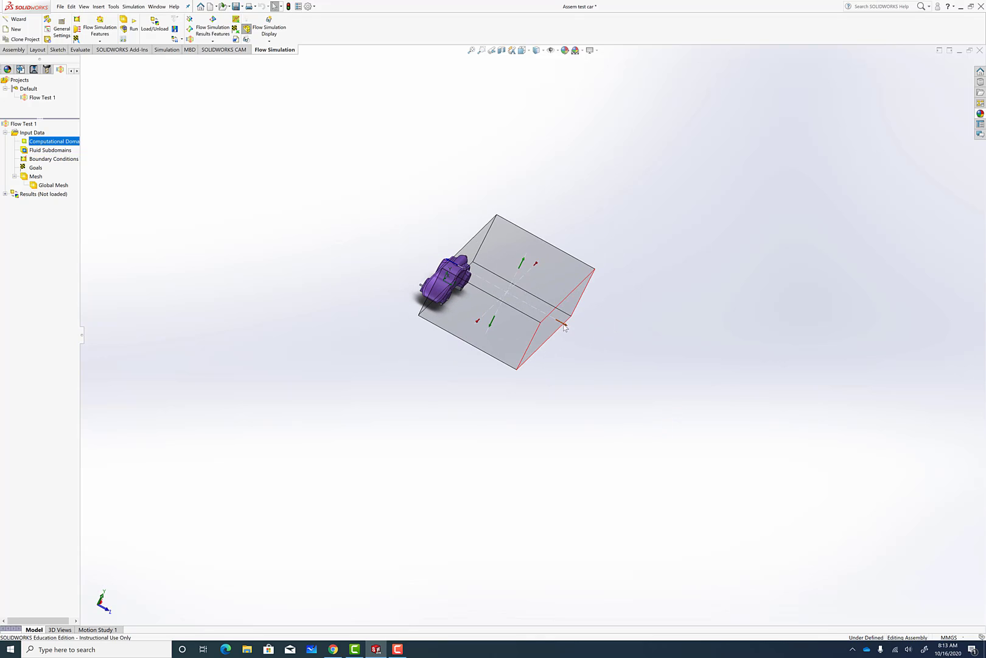
pyautogui.moveTo(562, 324); pyautogui.dragTo(493, 290)
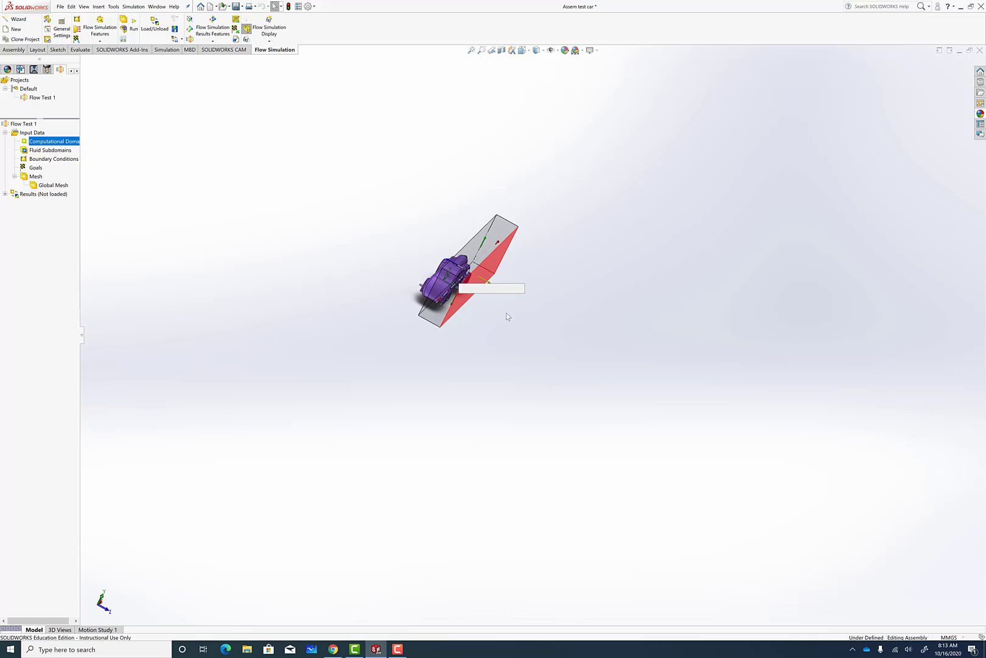
pyautogui.moveTo(508, 318); pyautogui.dragTo(378, 191, button='middle')
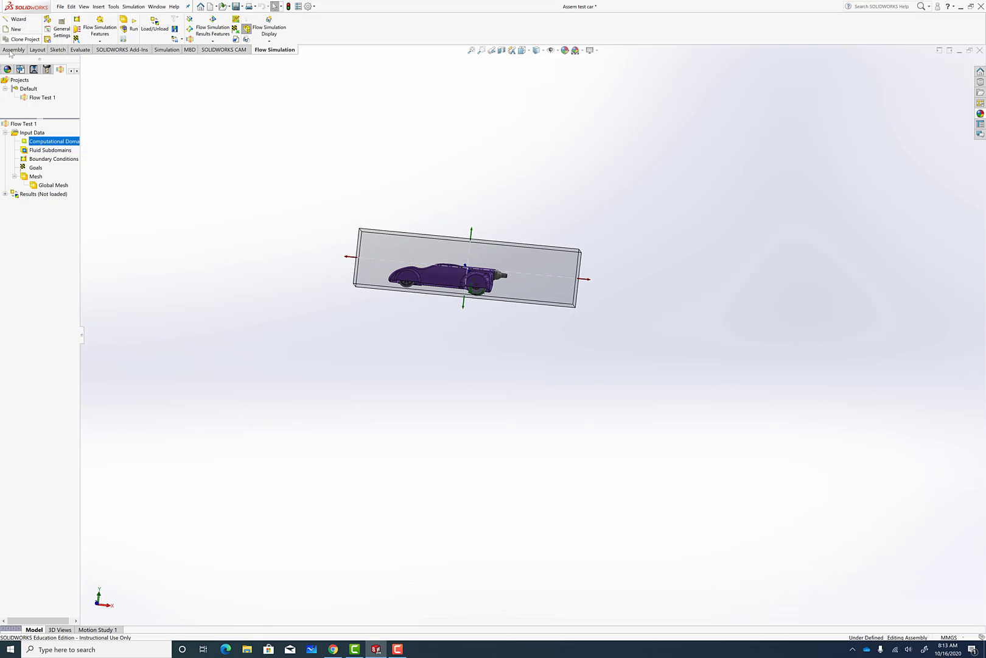
pyautogui.moveTo(506, 153); pyautogui.dragTo(433, 250, button='middle')
pyautogui.scroll(-6, 433, 250)
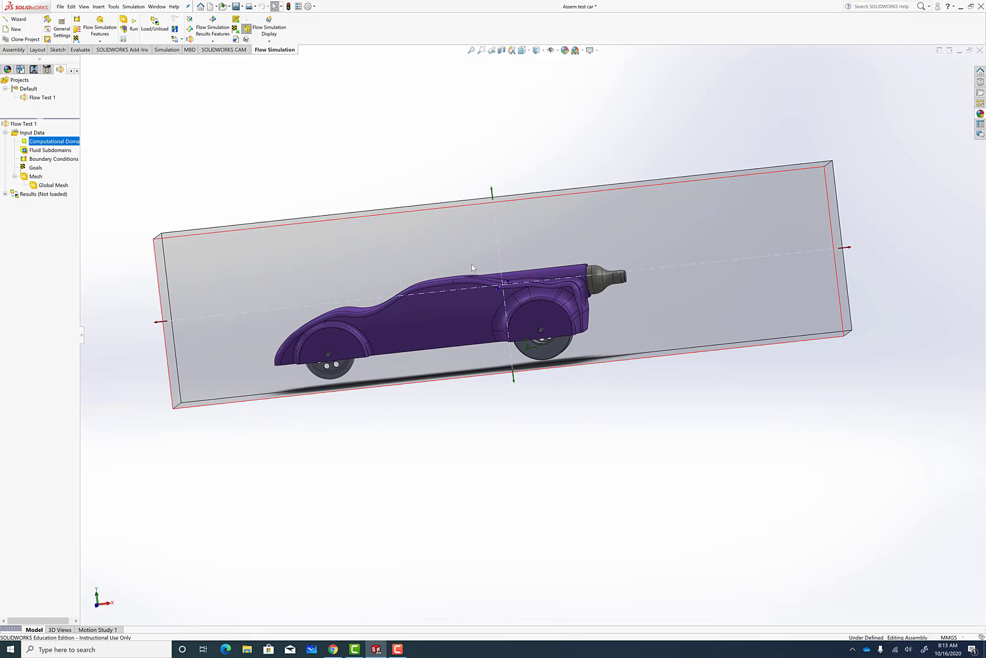
pyautogui.scroll(3, 400, 171)
pyautogui.press('Escape')
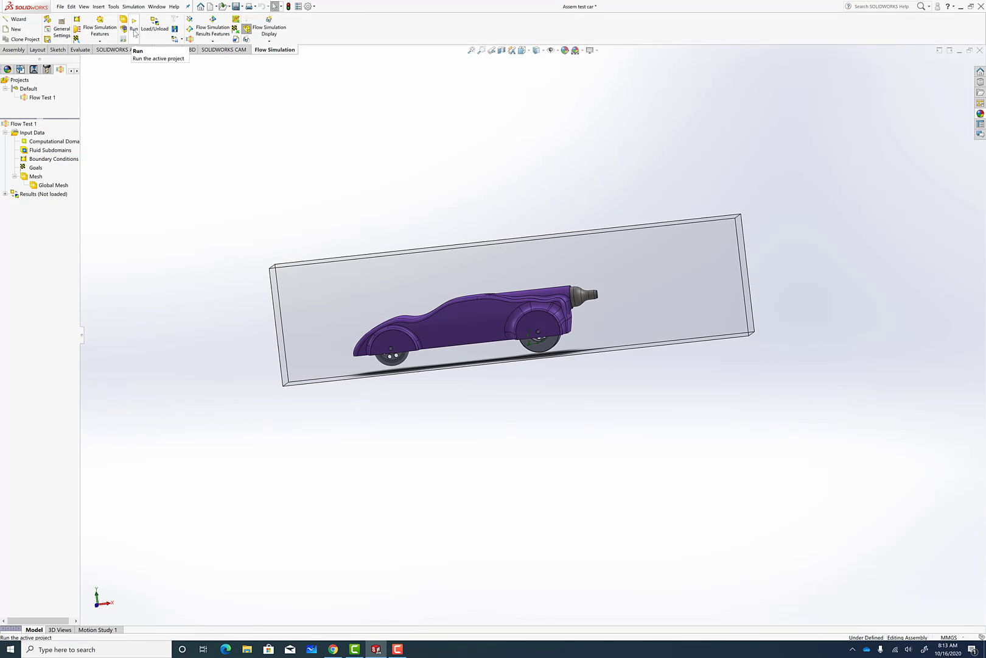
# Step: Run the Flow Test 1 calculation and monitor the solver until it converges after 70 iterations
pyautogui.click(134, 28)
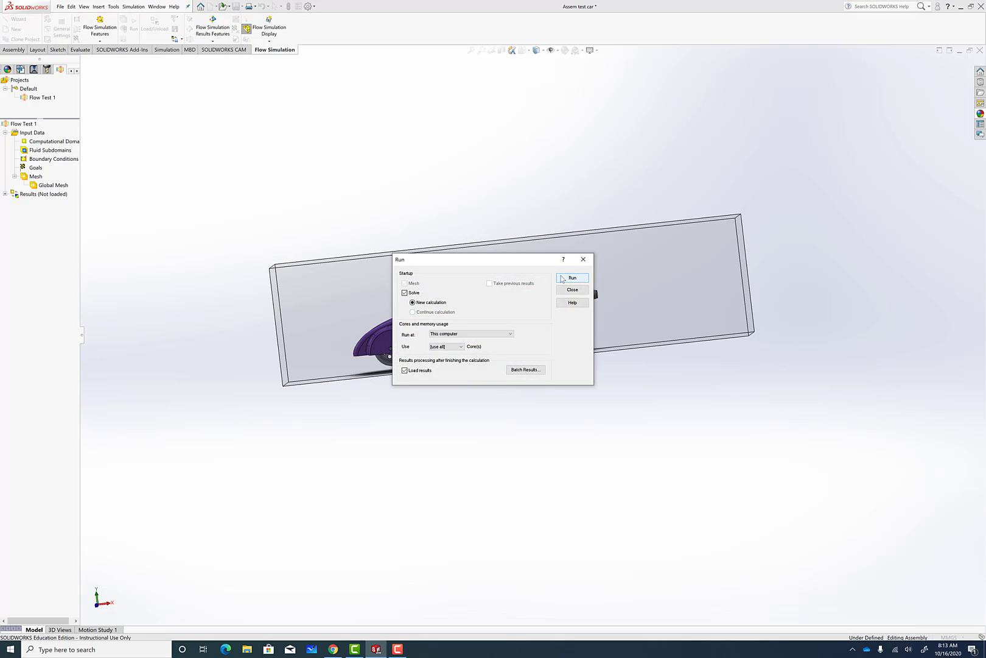
pyautogui.click(585, 280)
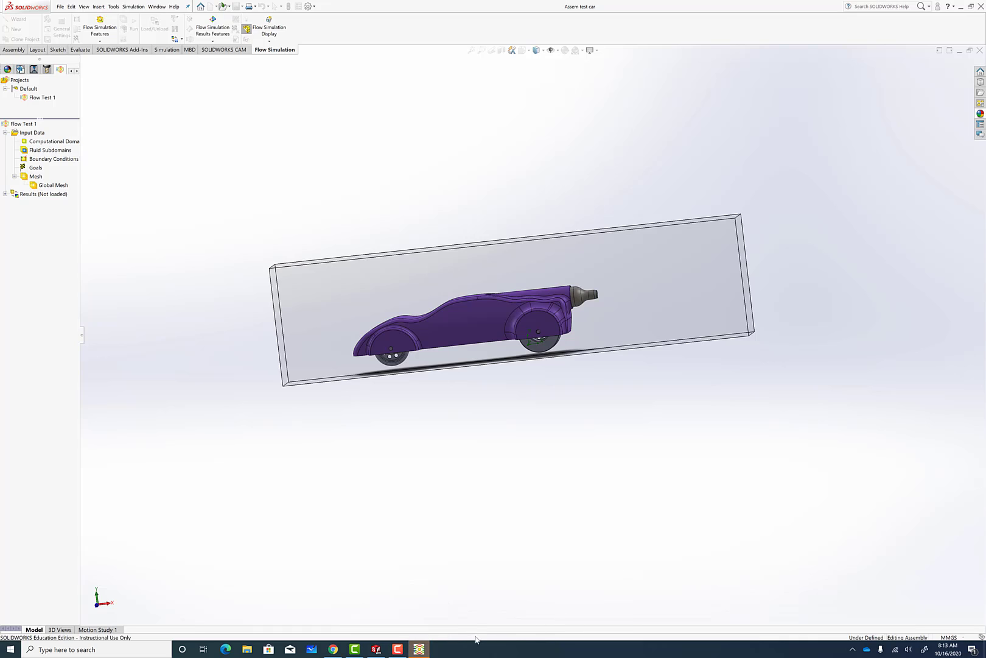
pyautogui.click(419, 649)
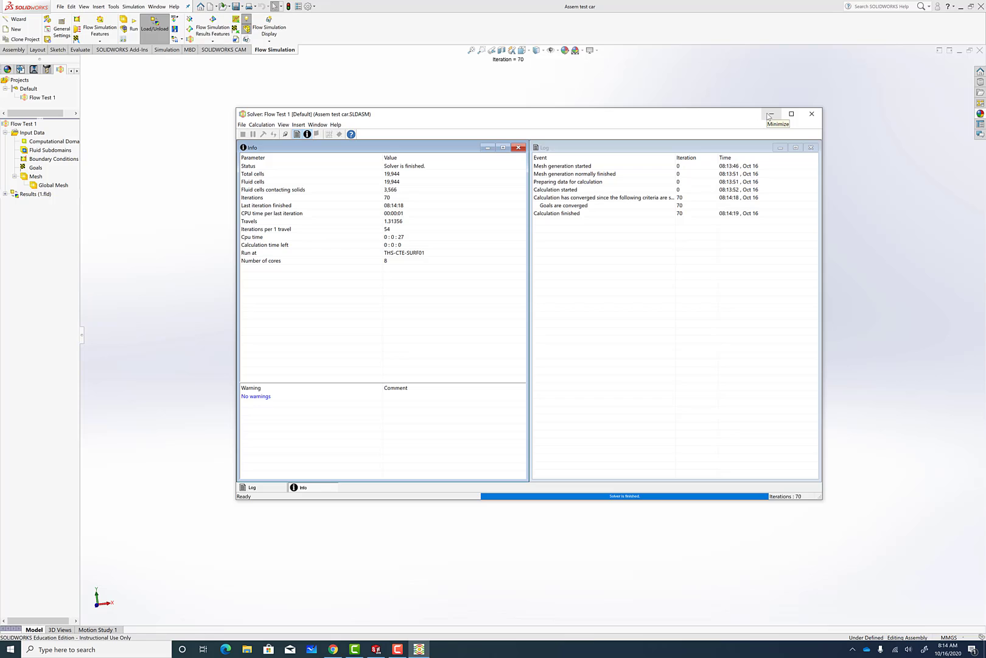
# Step: Minimize the solver, expand Results (1.fld) and bring up the Flow Trajectories options
pyautogui.click(771, 114)
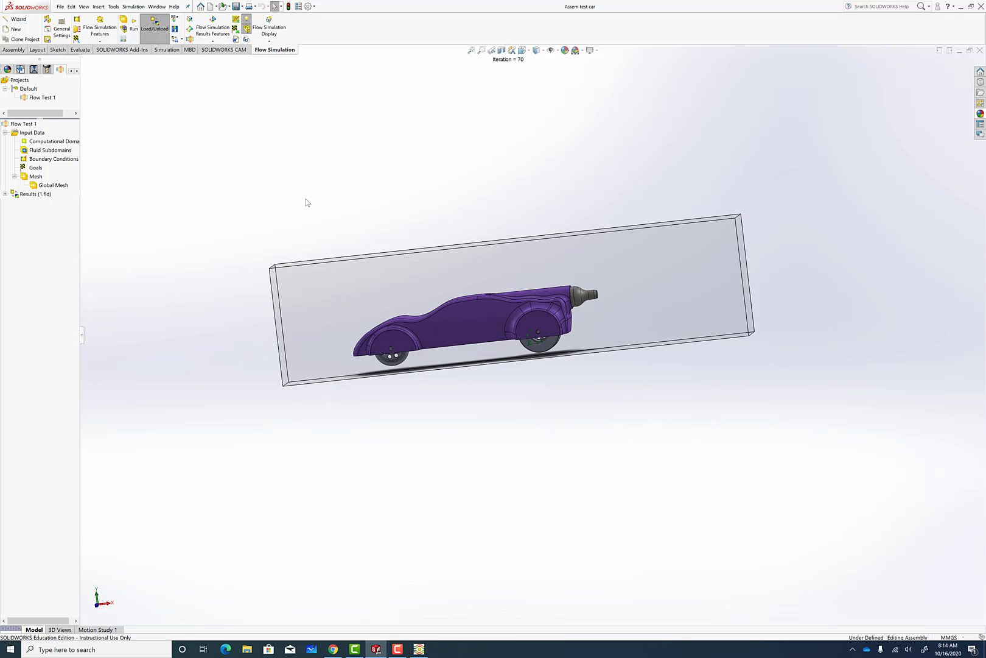
pyautogui.moveTo(305, 201); pyautogui.dragTo(345, 217, button='middle')
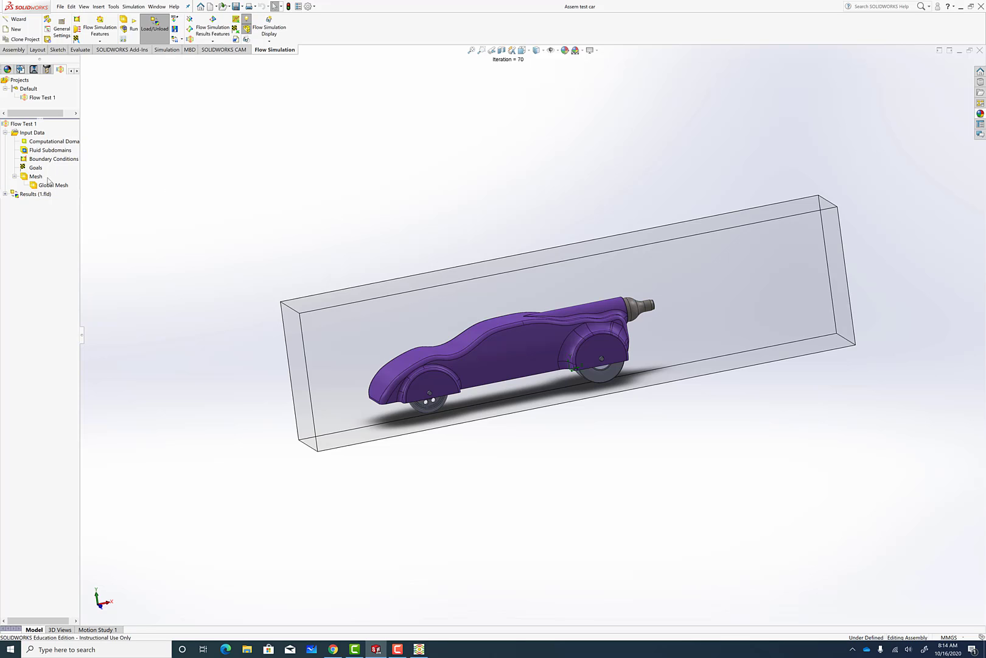
pyautogui.click(4, 194)
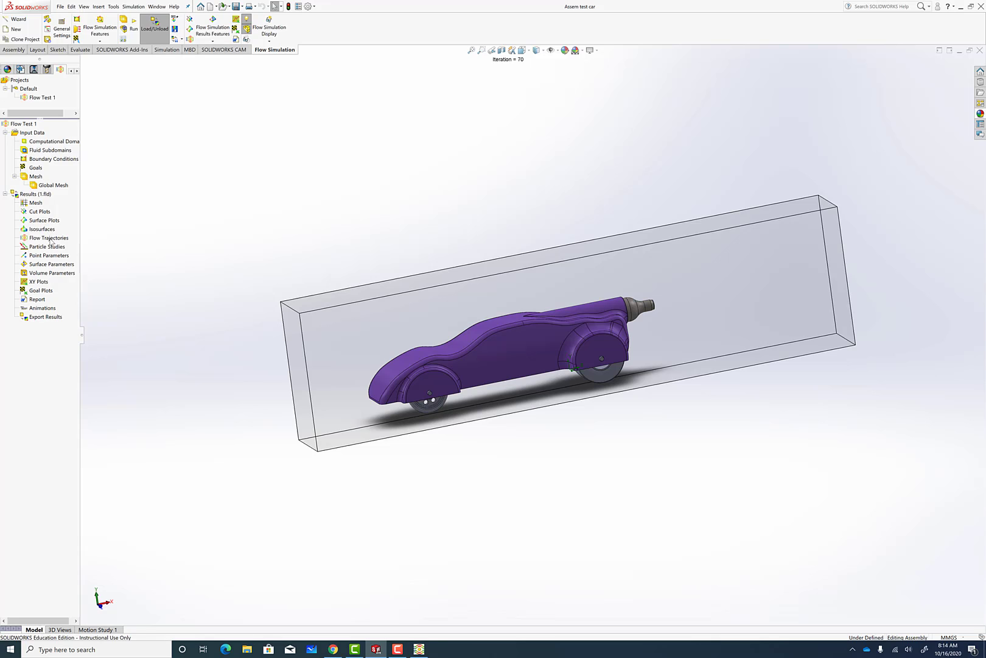
pyautogui.rightClick(52, 239)
# Step: Insert a Flow Trajectories plot and pick the car's top front face as a starting point
pyautogui.click(76, 246)
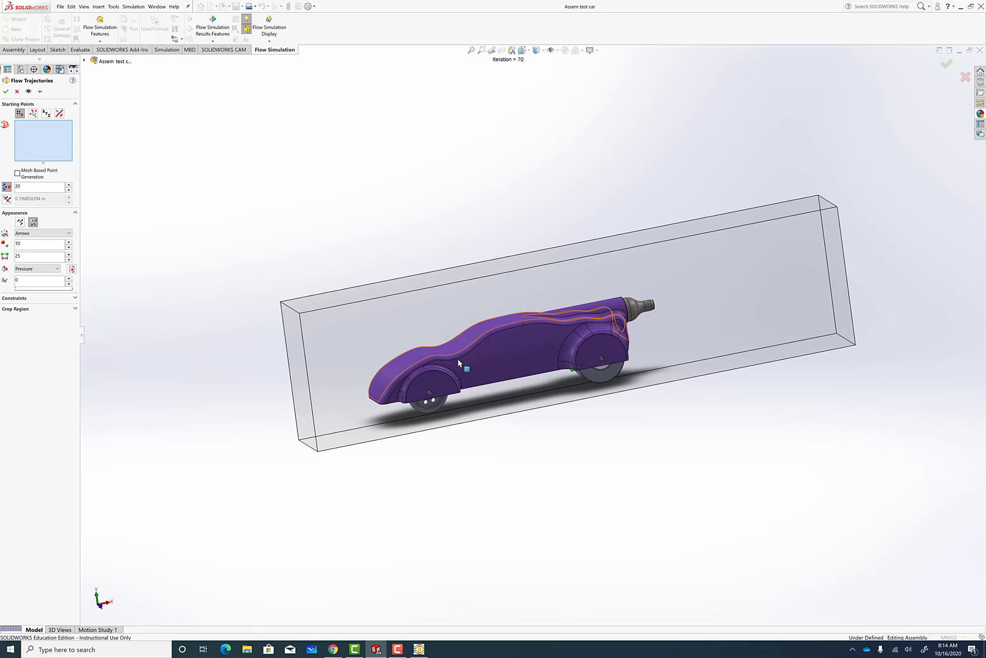
pyautogui.scroll(3, 609, 393)
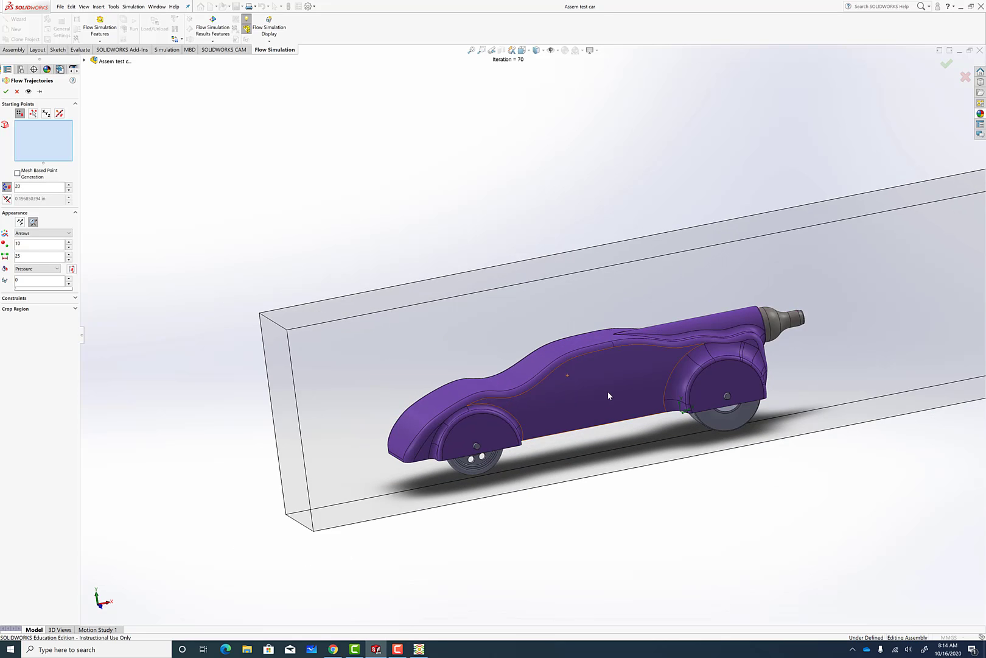
pyautogui.scroll(-2, 714, 462)
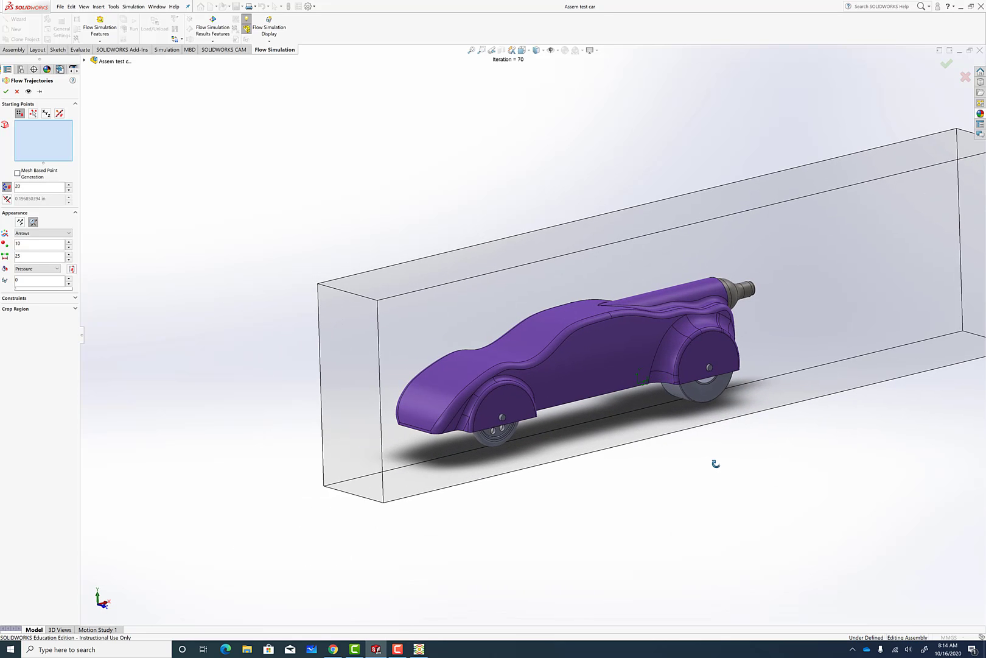
pyautogui.scroll(2, 473, 412)
pyautogui.click(473, 413)
pyautogui.scroll(2, 473, 412)
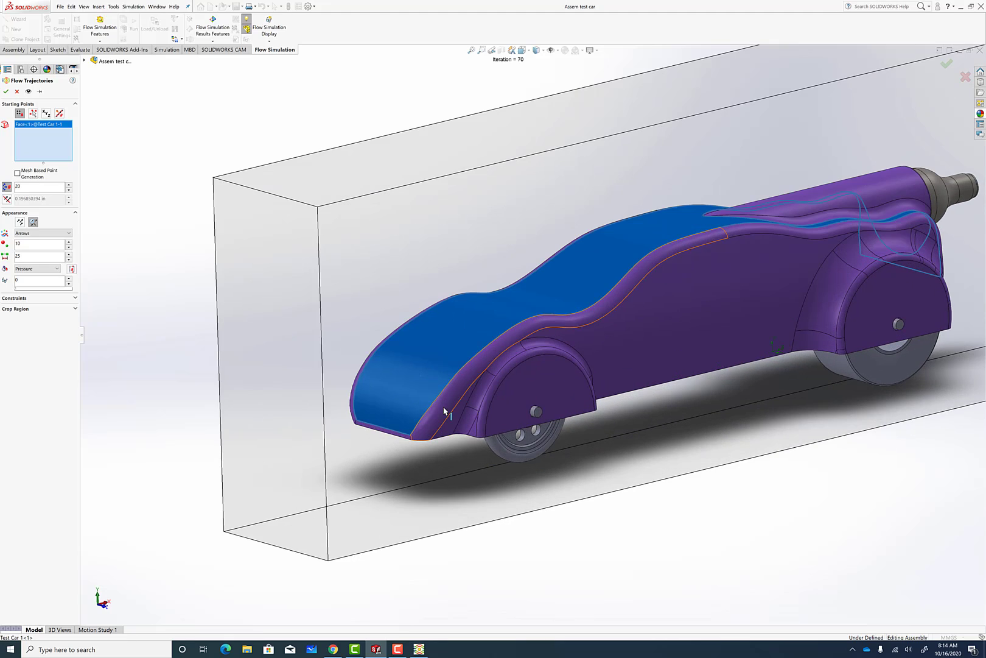
# Step: Add the front nose, front fender and front wheel arch faces as starting points
pyautogui.click(393, 433)
pyautogui.click(470, 403)
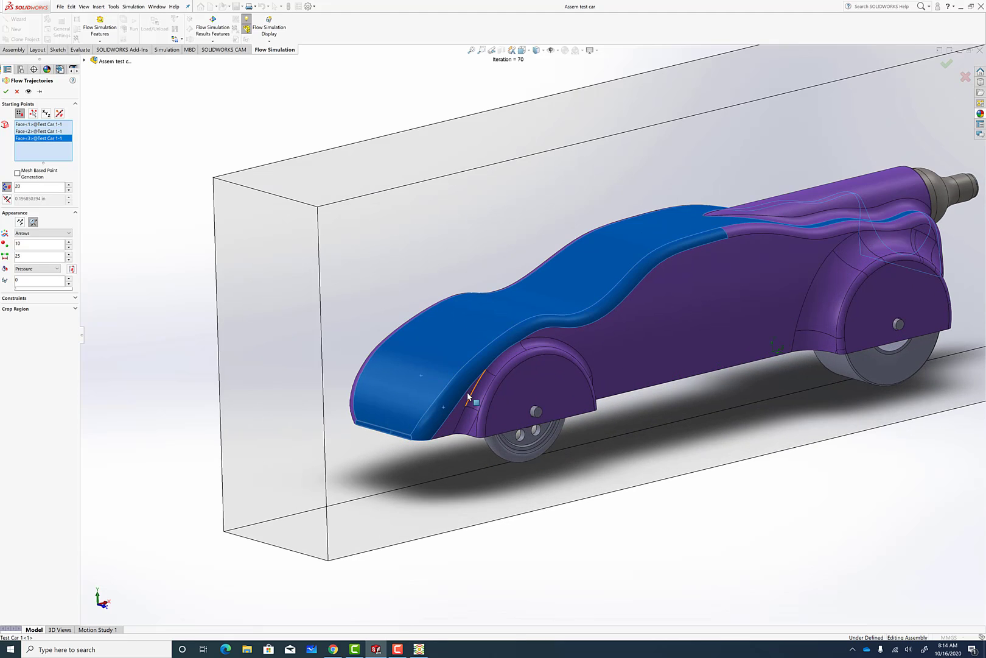
pyautogui.click(472, 405)
pyautogui.click(466, 422)
pyautogui.click(466, 422)
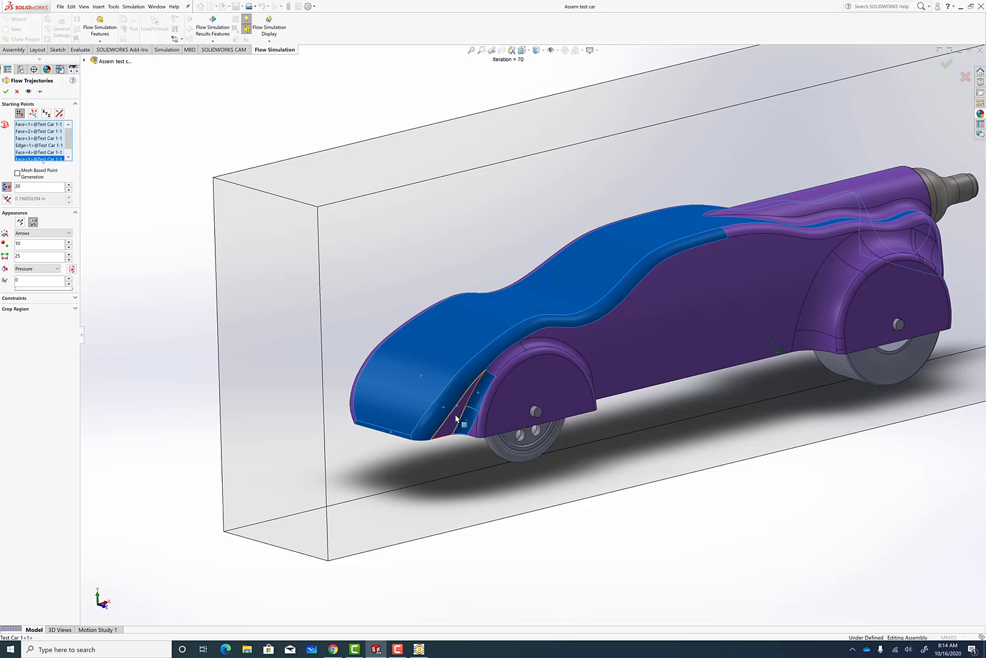
pyautogui.click(464, 399)
pyautogui.click(512, 394)
pyautogui.click(506, 360)
pyautogui.click(551, 348)
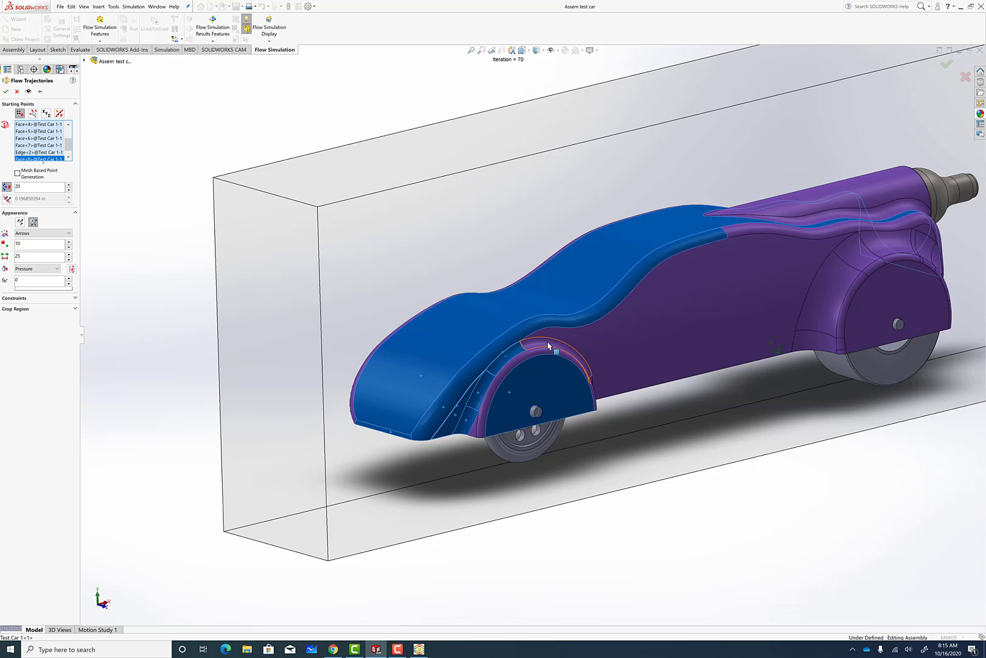
pyautogui.click(537, 358)
pyautogui.click(562, 366)
pyautogui.scroll(3, 559, 373)
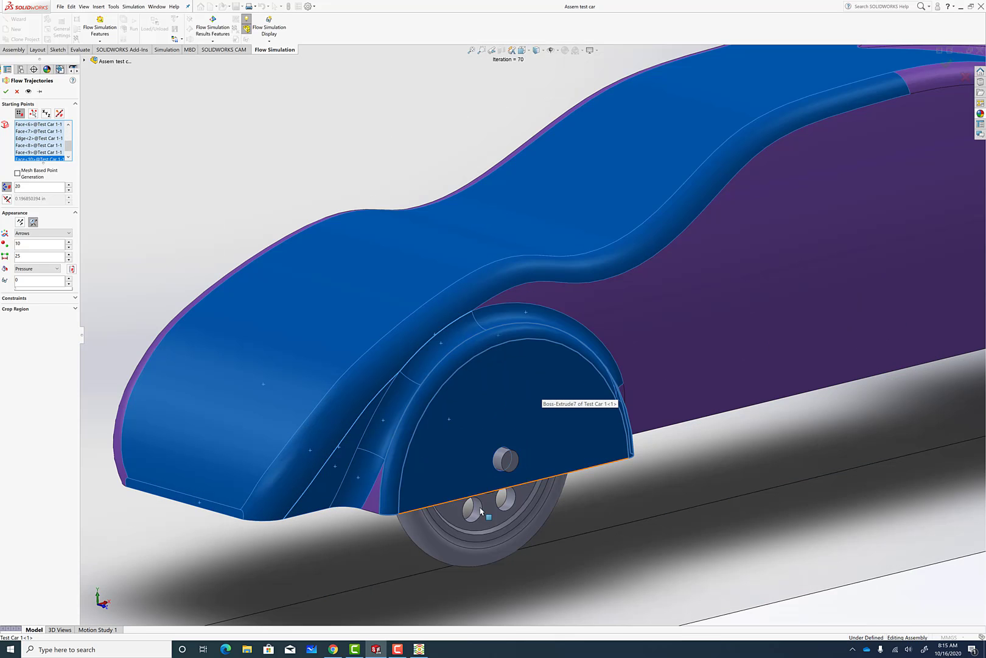
# Step: Add the front wheel faces and adjacent body faces as trajectory starting points
pyautogui.click(447, 516)
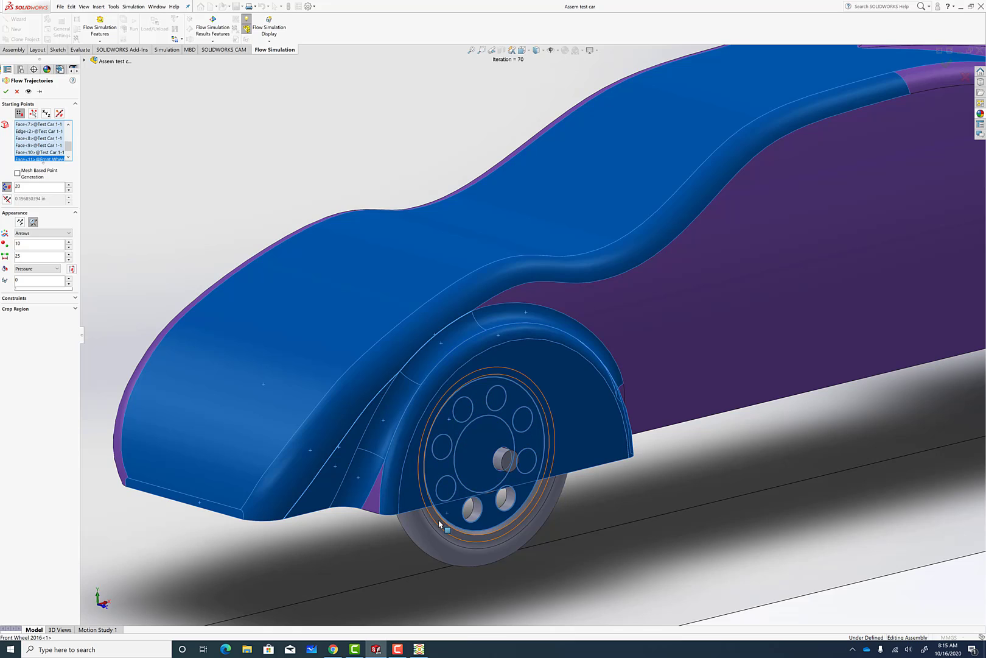
pyautogui.click(440, 524)
pyautogui.click(433, 530)
pyautogui.click(435, 530)
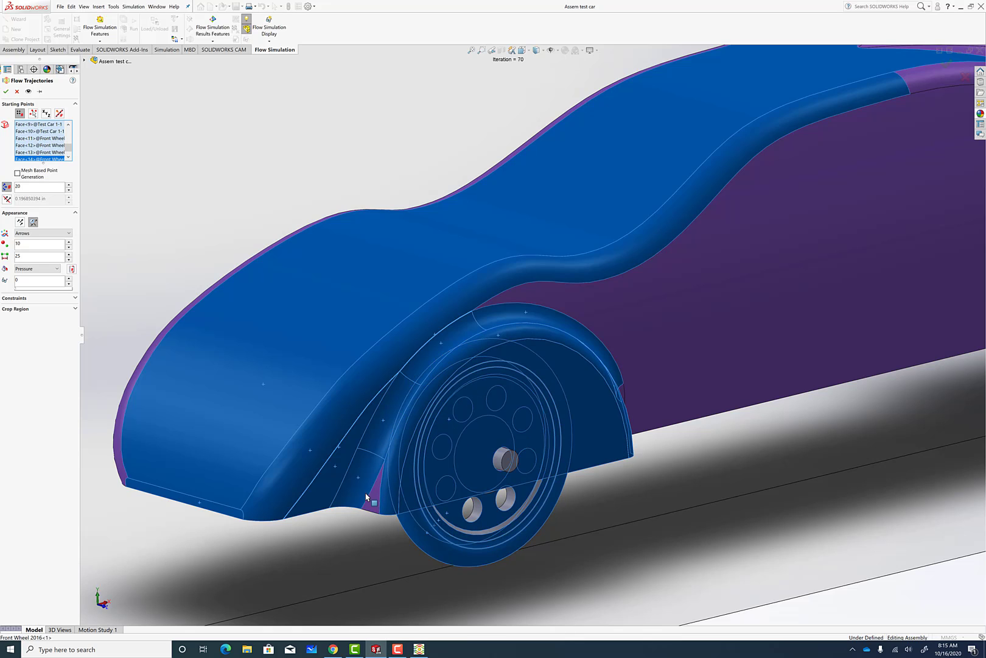
pyautogui.click(367, 506)
pyautogui.click(529, 299)
pyautogui.scroll(5, 714, 411)
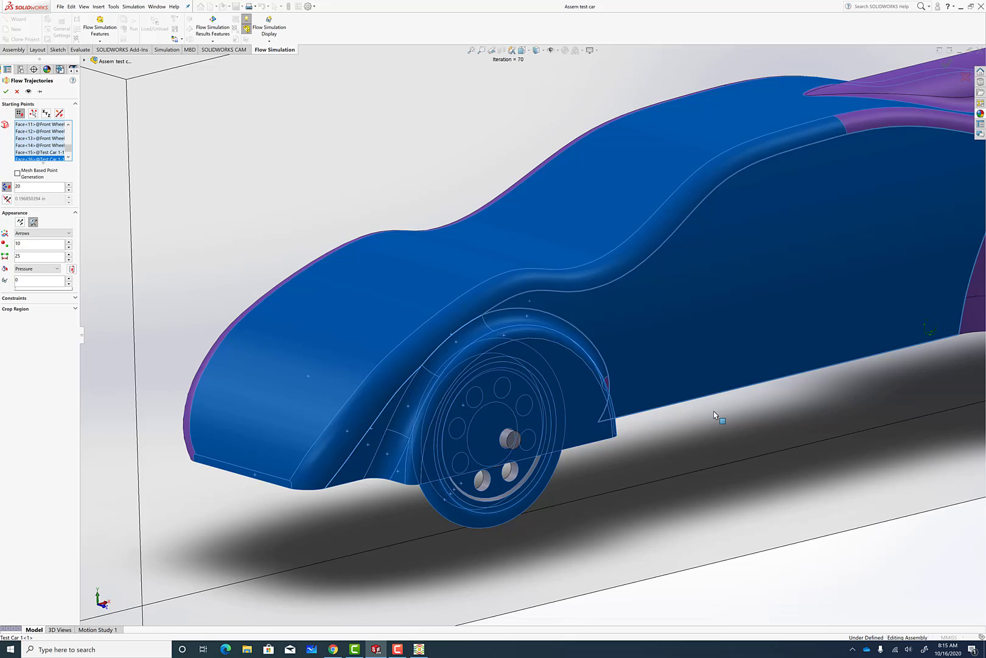
pyautogui.moveTo(714, 411); pyautogui.dragTo(560, 394, button='middle')
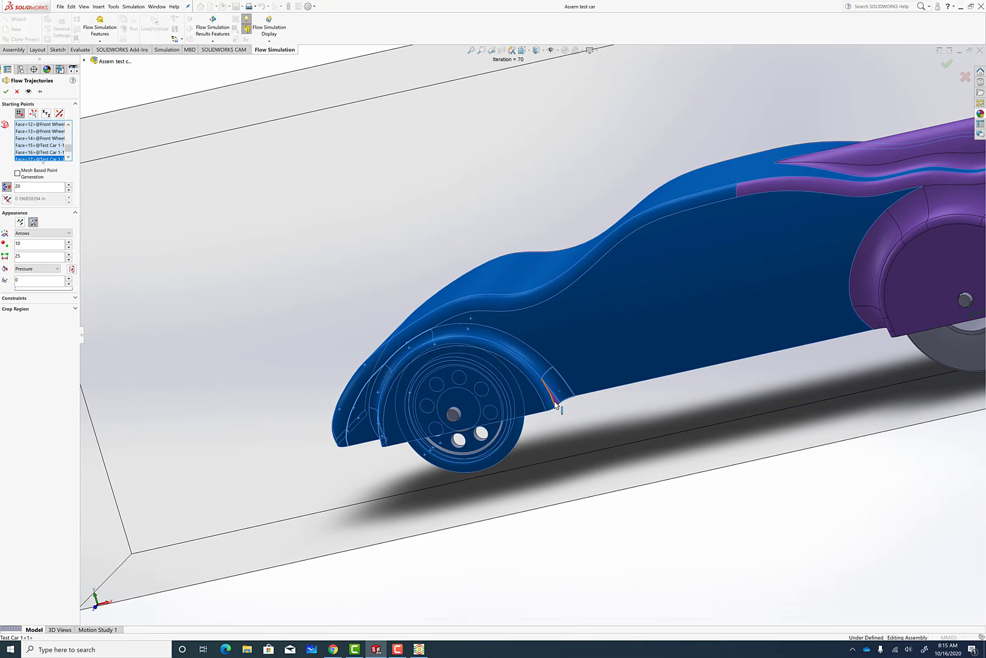
pyautogui.click(559, 392)
# Step: Add the wheel-arch sliver plus rear side, top and rear fender faces as starting points
pyautogui.click(551, 403)
pyautogui.scroll(5, 605, 417)
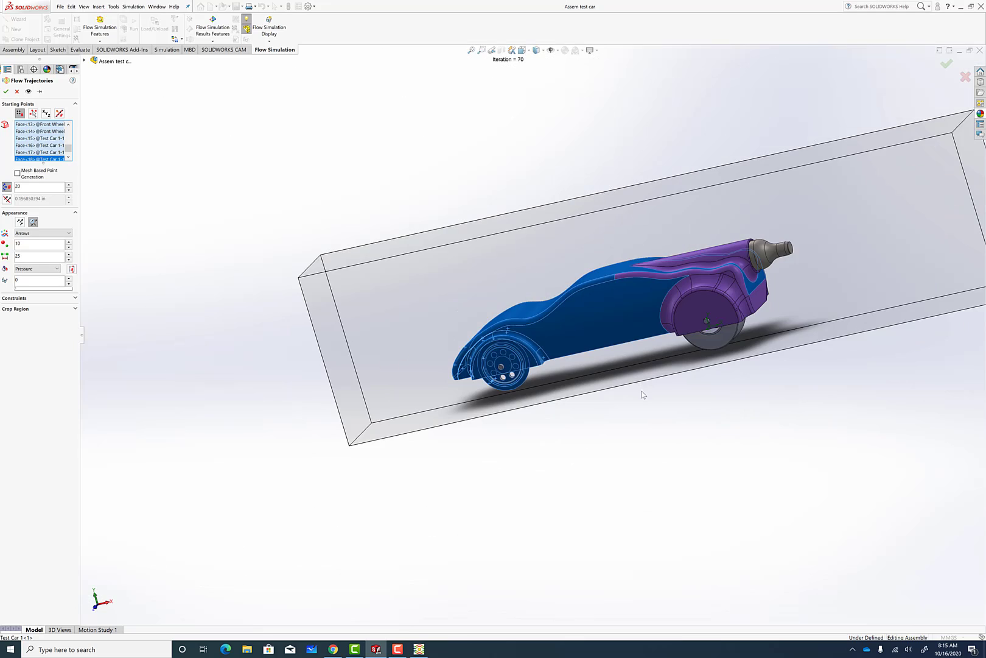
pyautogui.moveTo(642, 395); pyautogui.dragTo(647, 304, button='middle')
pyautogui.click(685, 289)
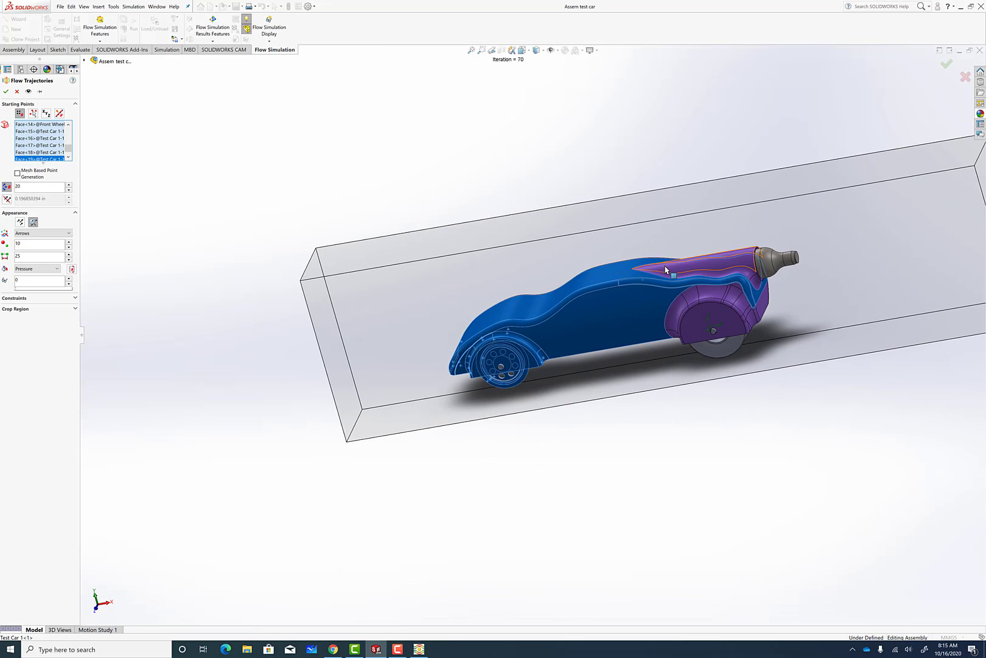
pyautogui.click(666, 269)
pyautogui.click(758, 277)
pyautogui.click(741, 299)
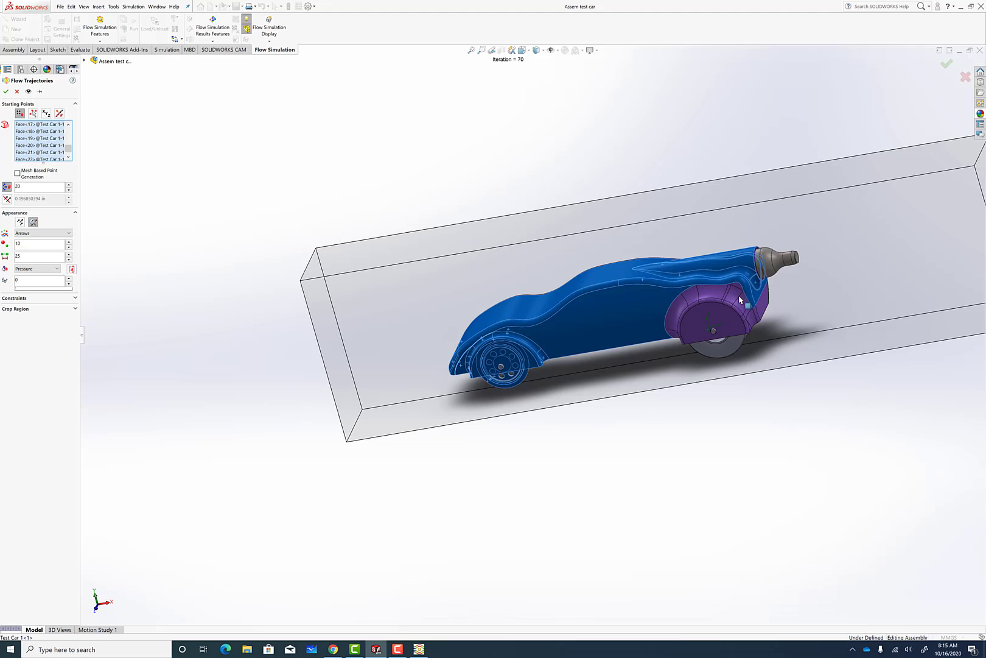
pyautogui.click(737, 298)
pyautogui.click(725, 295)
pyautogui.scroll(-5, 744, 293)
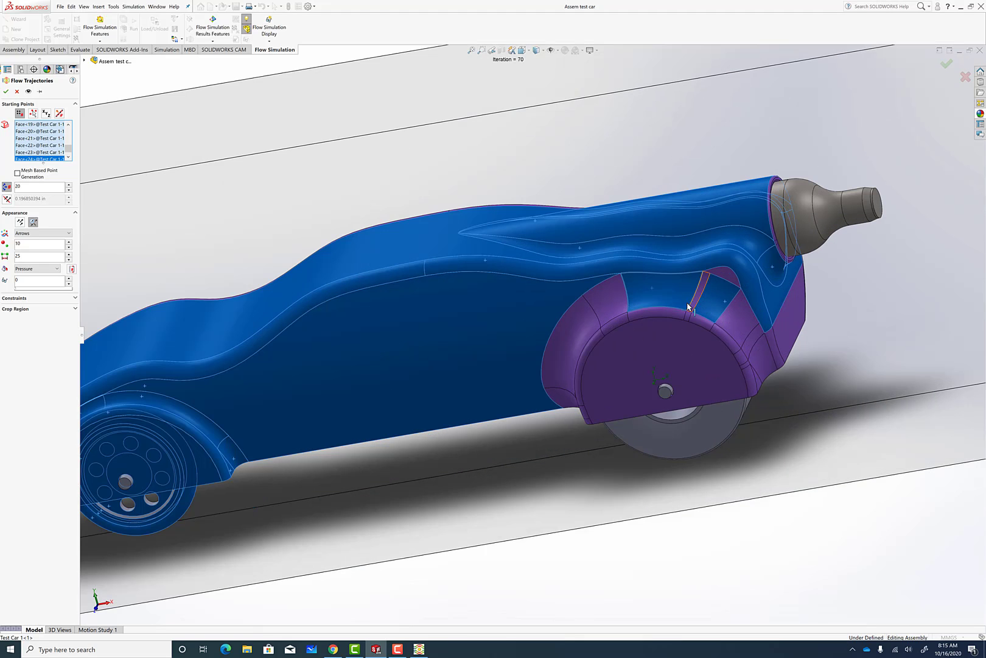
# Step: Add the outer rear fender, rear wheel cover and rear wheel-arch band faces
pyautogui.click(607, 300)
pyautogui.click(569, 365)
pyautogui.click(599, 353)
pyautogui.click(595, 339)
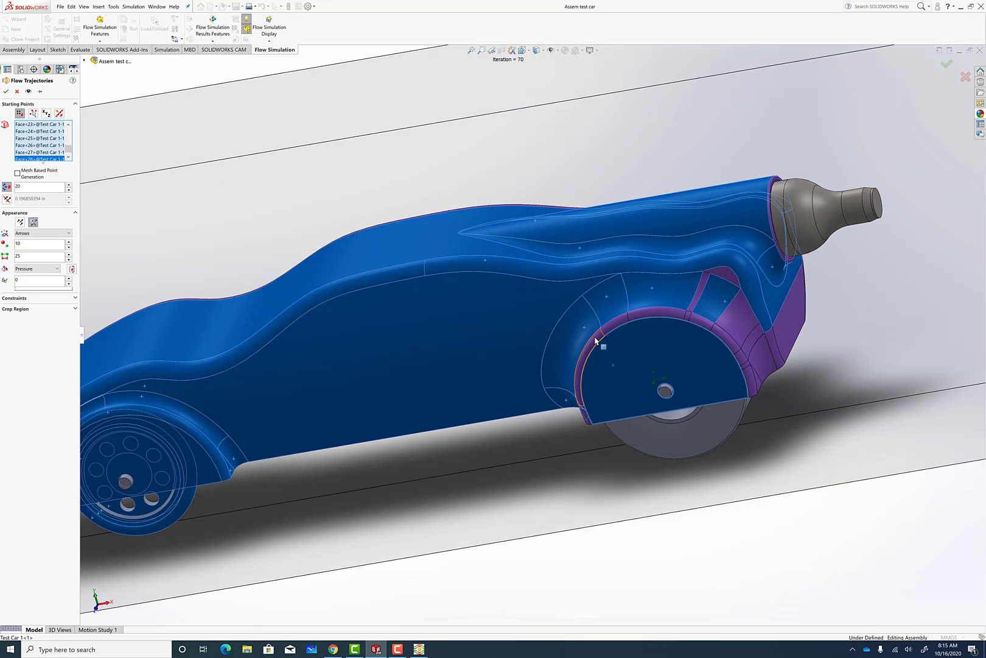
pyautogui.click(597, 338)
pyautogui.click(634, 326)
pyautogui.click(688, 314)
pyautogui.click(696, 300)
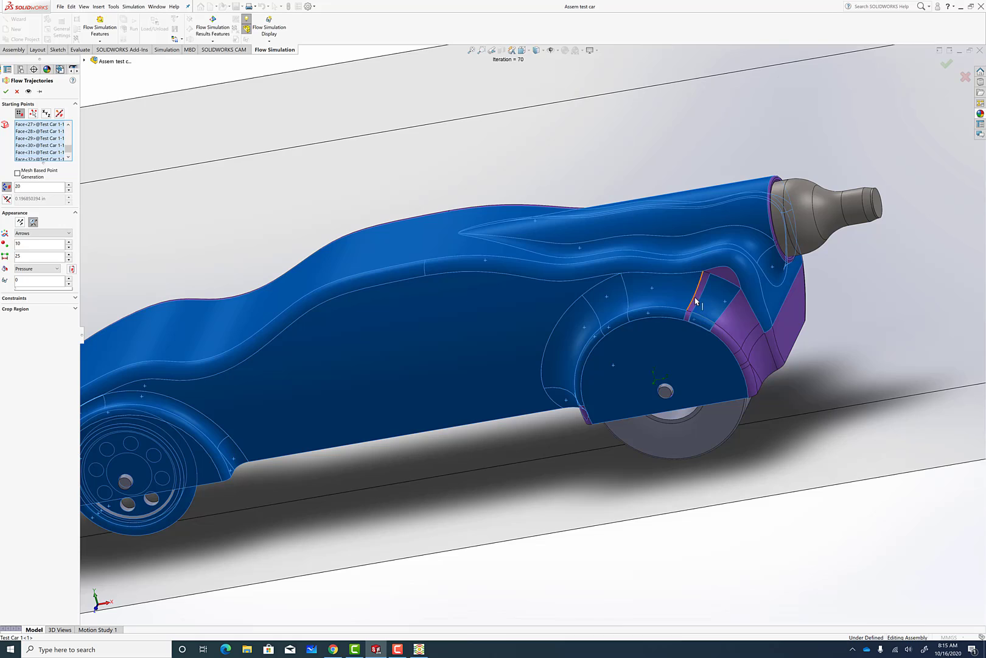
pyautogui.click(696, 301)
pyautogui.click(690, 315)
pyautogui.click(726, 281)
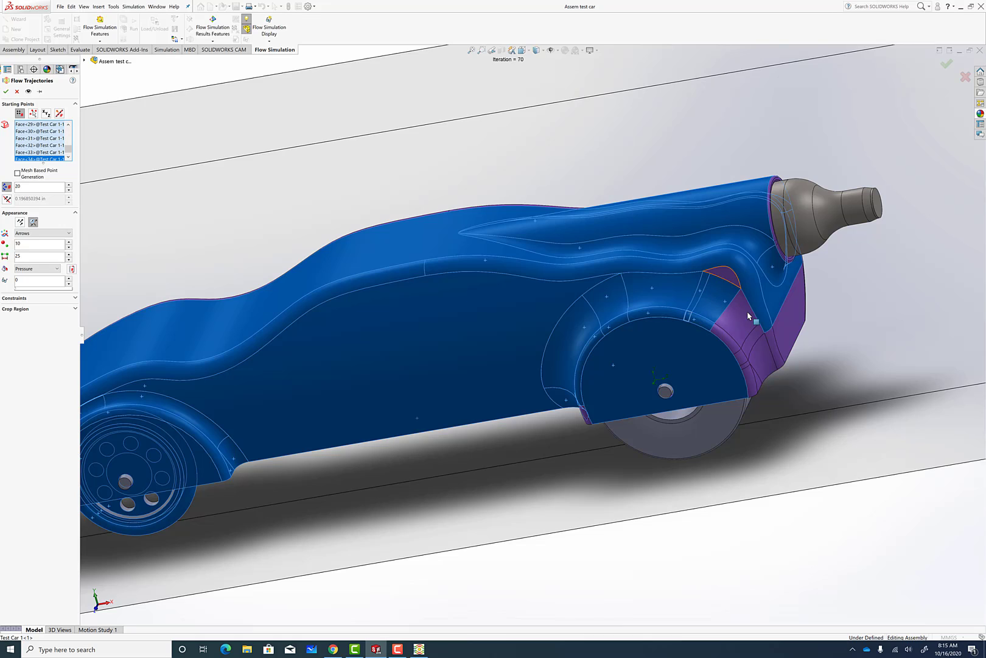
# Step: Add the remaining rear body faces and the rear wheel face as starting points
pyautogui.click(736, 343)
pyautogui.click(750, 346)
pyautogui.click(755, 359)
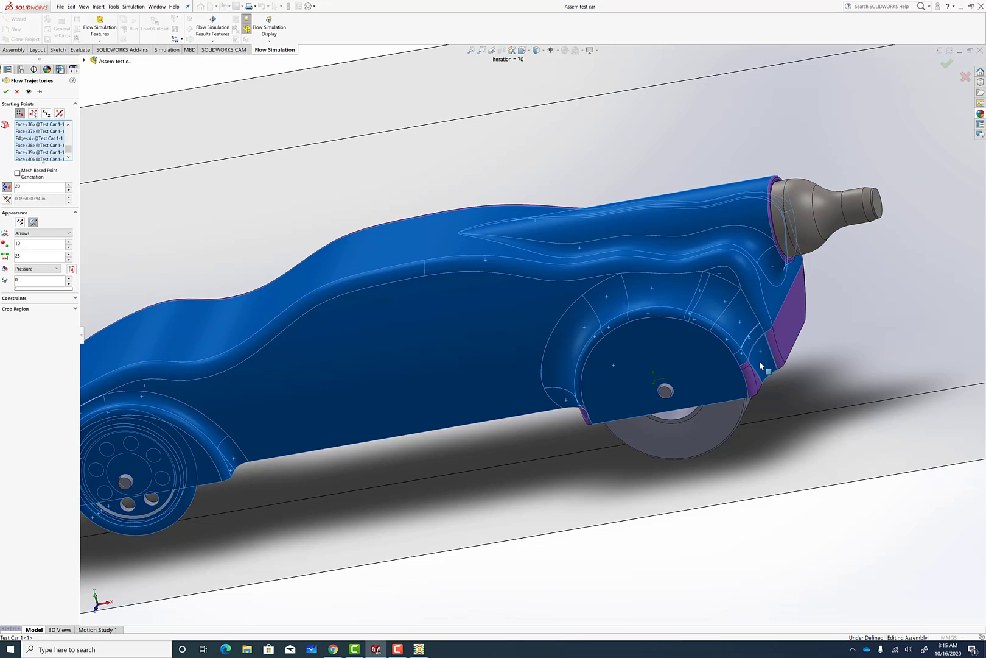
pyautogui.click(763, 386)
pyautogui.scroll(-5, 762, 386)
pyautogui.click(678, 379)
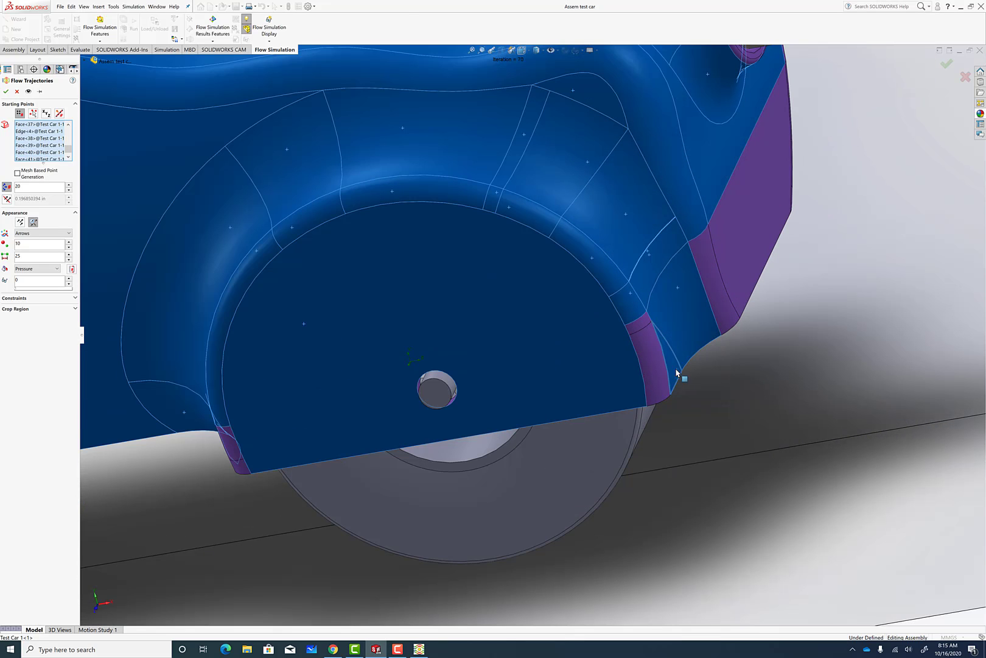
pyautogui.click(615, 389)
pyautogui.click(593, 432)
pyautogui.click(584, 458)
pyautogui.scroll(5, 440, 479)
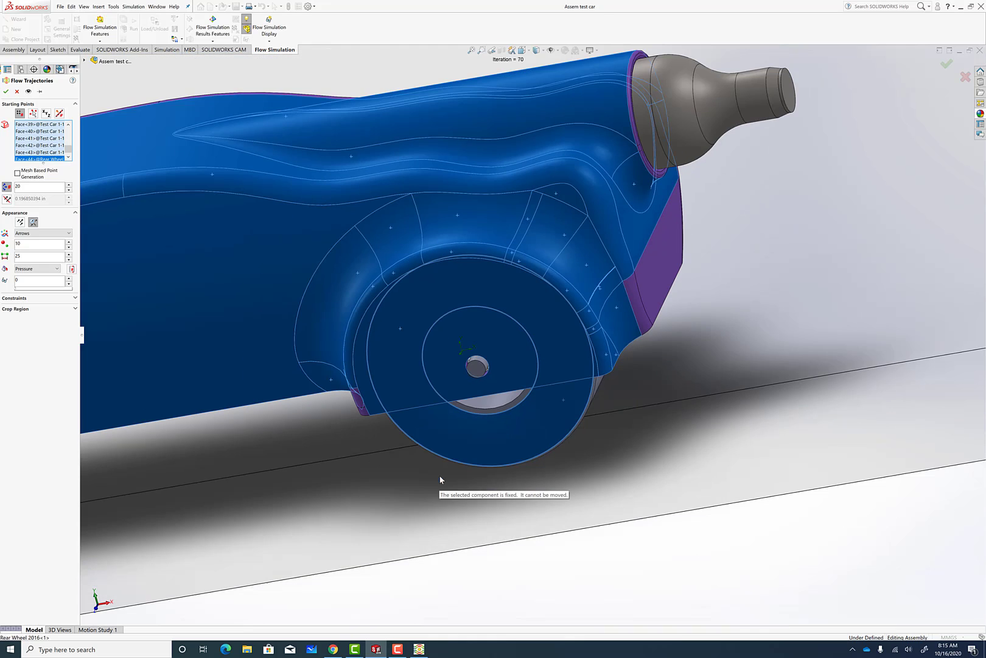
# Step: Add the rear tire, rear wheel and hub faces to the starting points
pyautogui.moveTo(440, 480); pyautogui.dragTo(380, 420, button='middle')
pyautogui.click(380, 420)
pyautogui.scroll(-3, 414, 417)
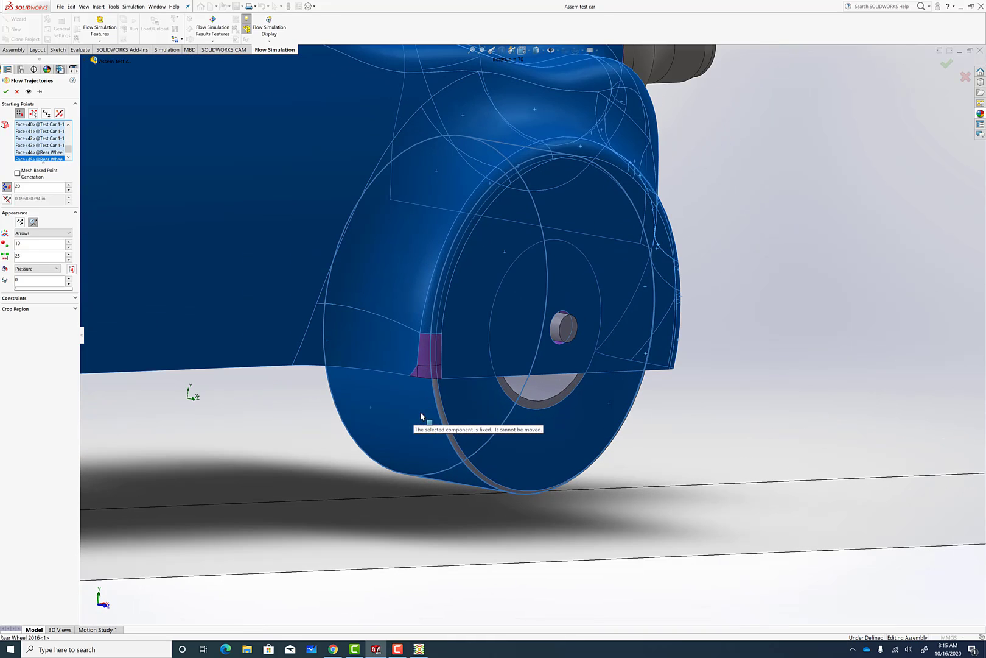
pyautogui.click(442, 405)
pyautogui.click(426, 353)
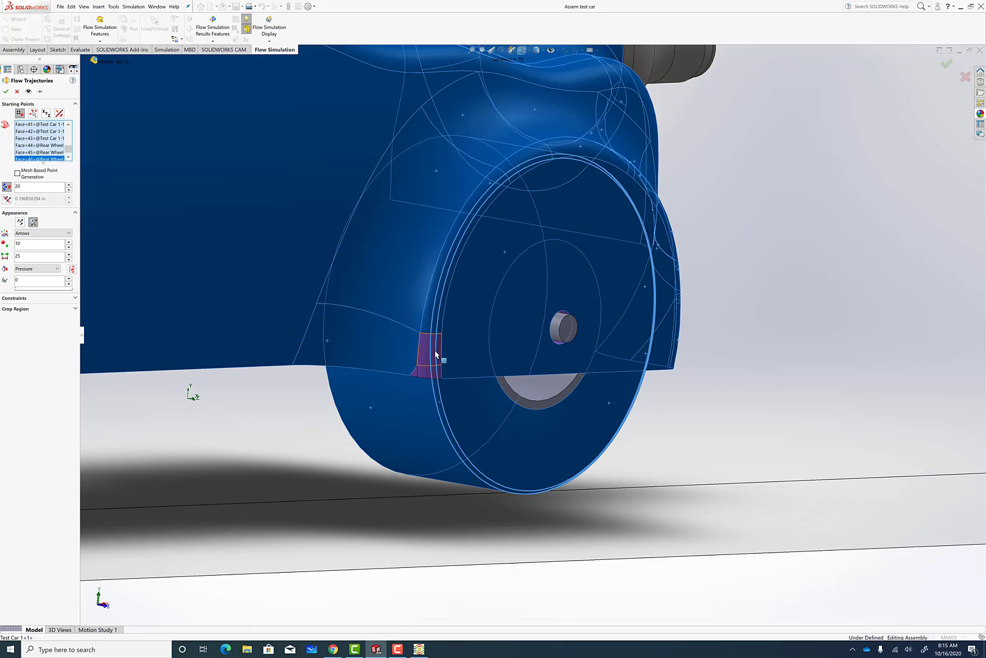
pyautogui.click(421, 373)
pyautogui.click(423, 378)
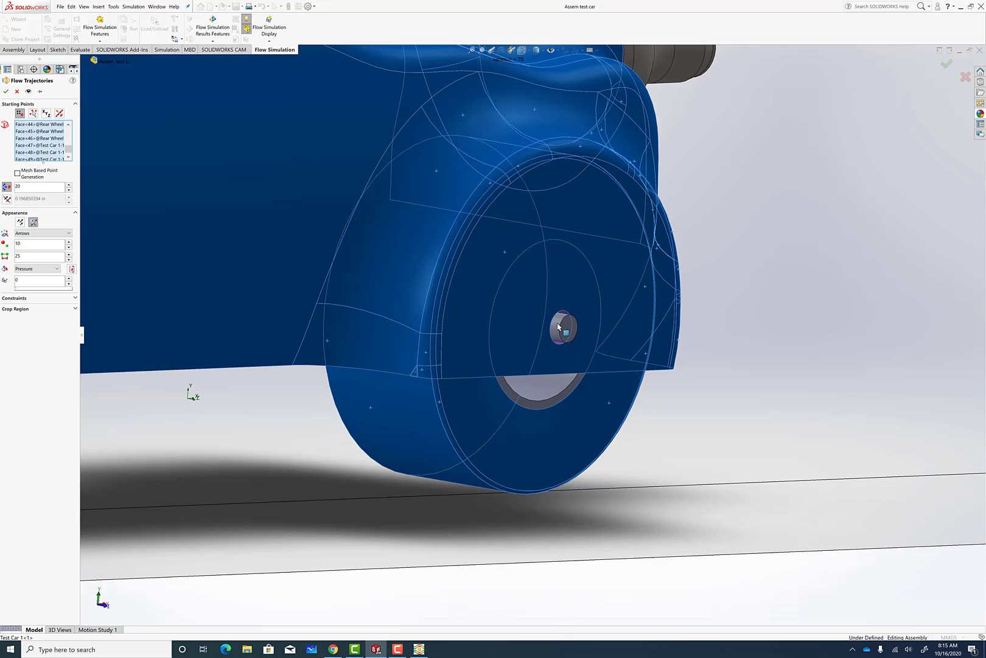
pyautogui.scroll(-3, 564, 330)
# Step: Add the CO2 cartridge faces and its tip edge as trajectory starting points
pyautogui.scroll(5, 616, 263)
pyautogui.scroll(-4, 605, 231)
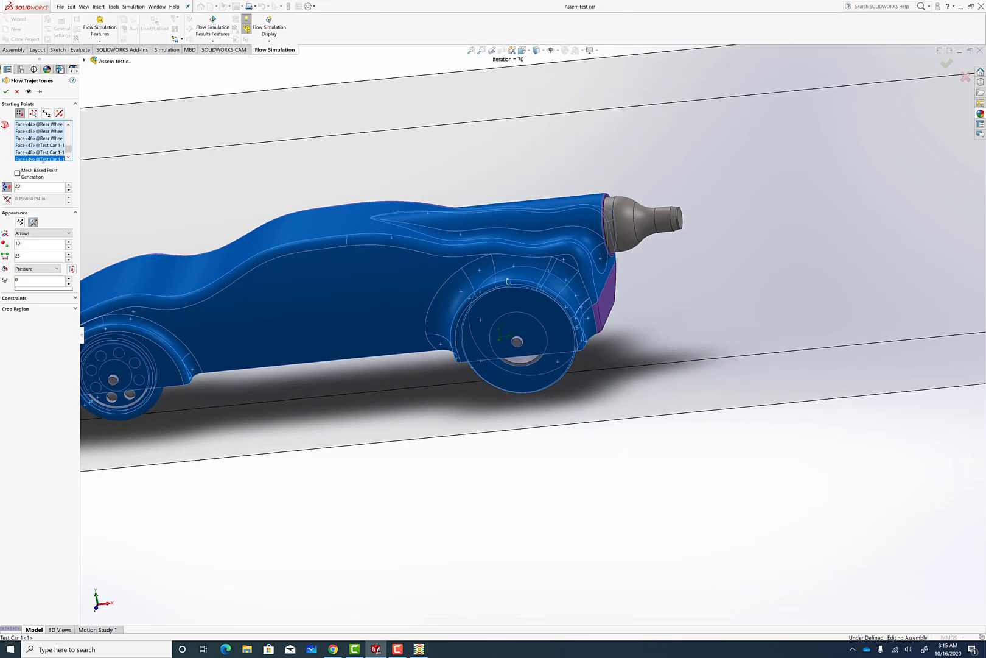
pyautogui.click(606, 231)
pyautogui.click(630, 225)
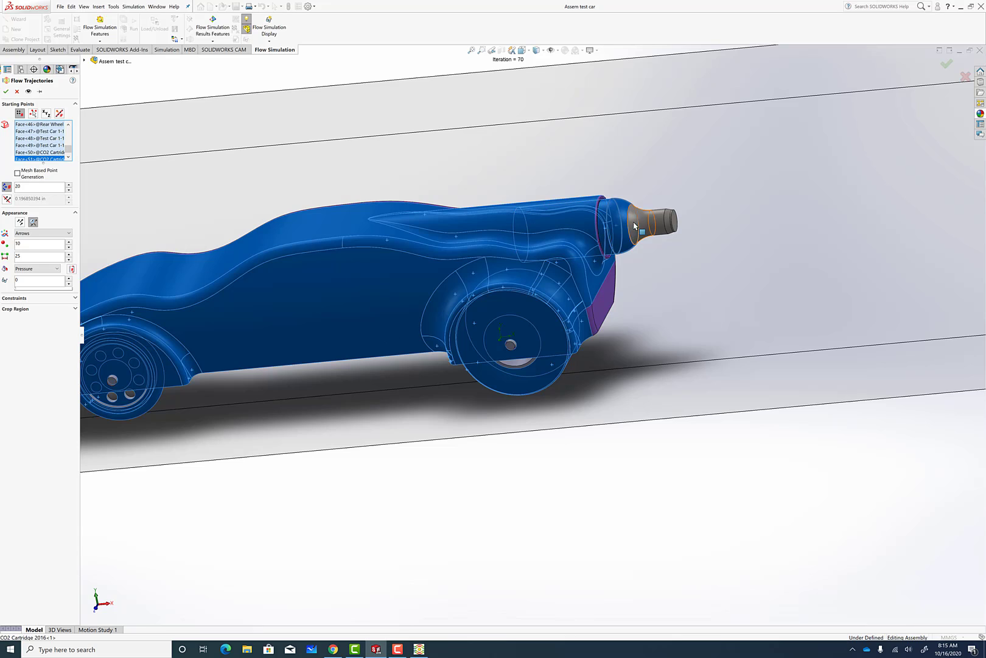
pyautogui.click(652, 222)
pyautogui.click(669, 224)
pyautogui.click(672, 222)
pyautogui.click(677, 228)
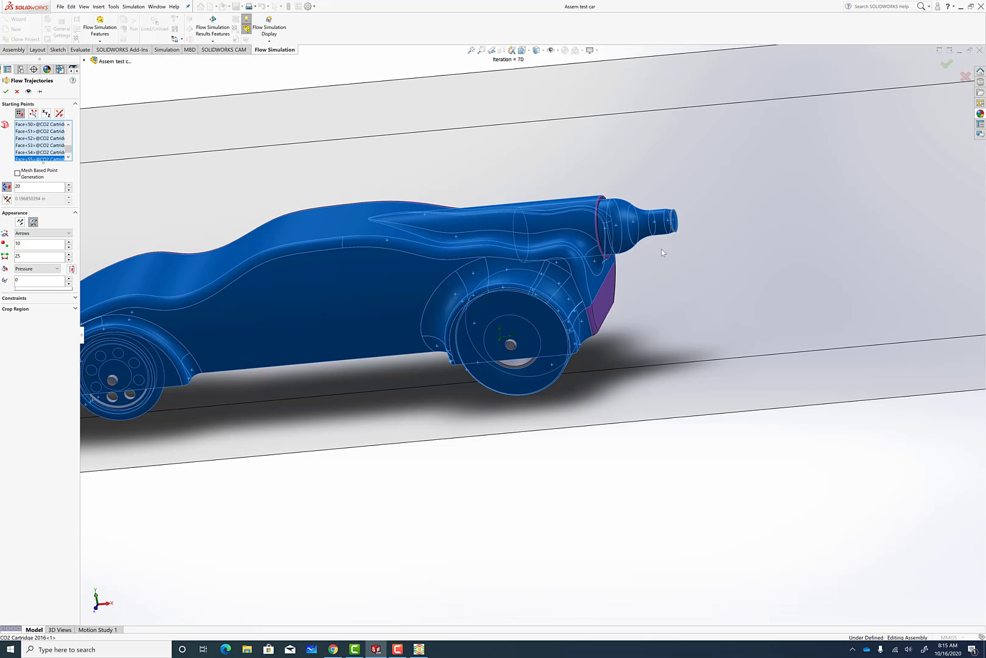
pyautogui.scroll(-3, 676, 231)
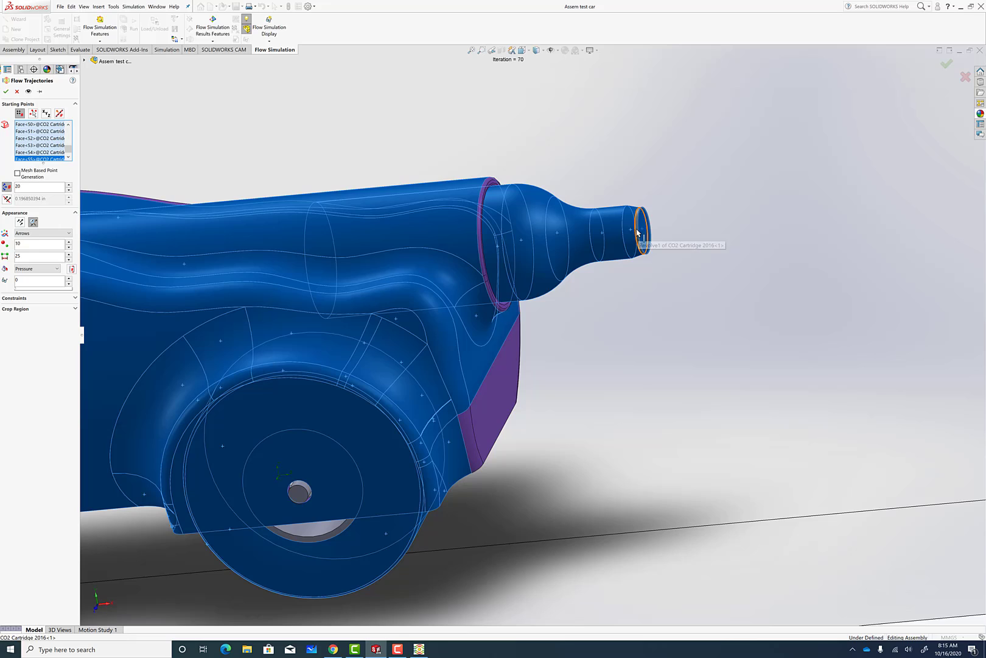
pyautogui.click(637, 223)
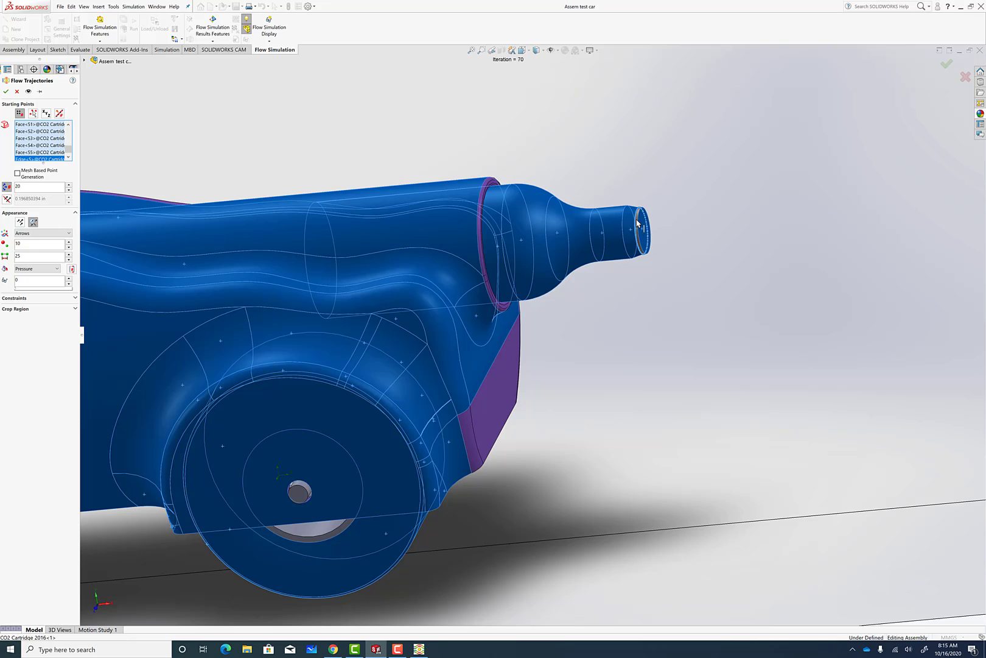
# Step: Add the ring faces around the cartridge mount as starting points
pyautogui.click(481, 204)
pyautogui.click(480, 199)
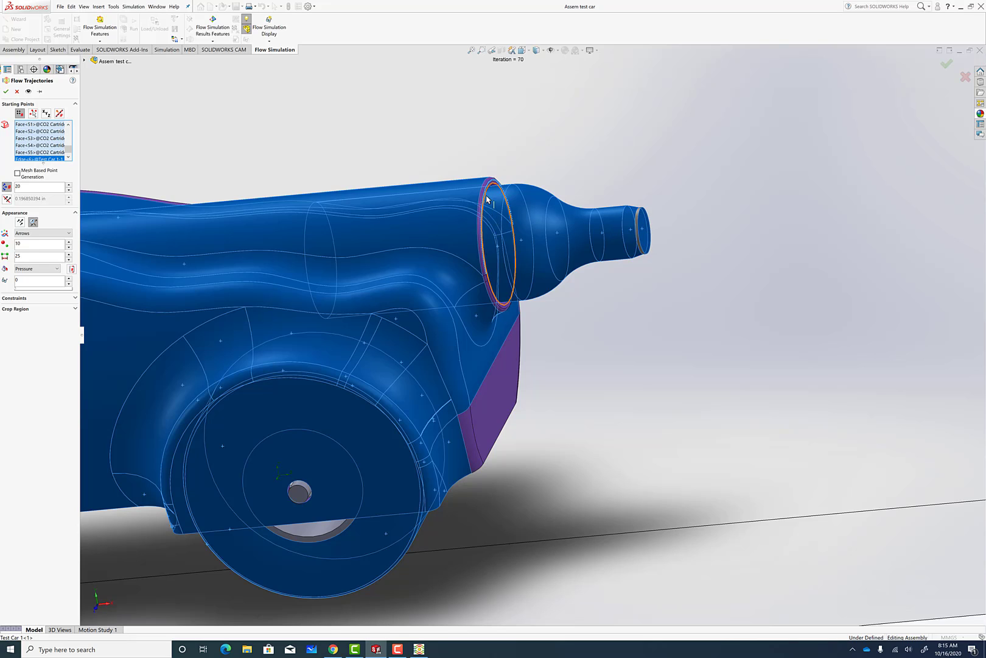
pyautogui.moveTo(484, 197); pyautogui.dragTo(500, 211)
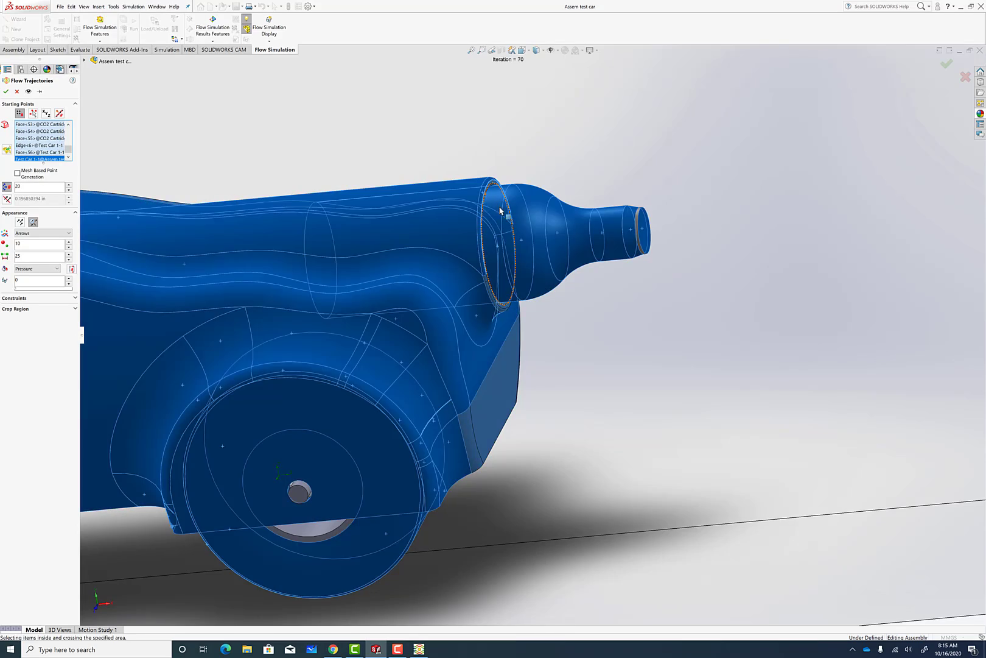
pyautogui.scroll(-2, 574, 396)
pyautogui.scroll(6, 576, 392)
# Step: Delete the whole-car Test Car 1-1 entry from the starting points
pyautogui.moveTo(575, 392); pyautogui.dragTo(499, 287, button='middle')
pyautogui.moveTo(458, 391); pyautogui.dragTo(626, 350, button='middle')
pyautogui.scroll(5, 483, 399)
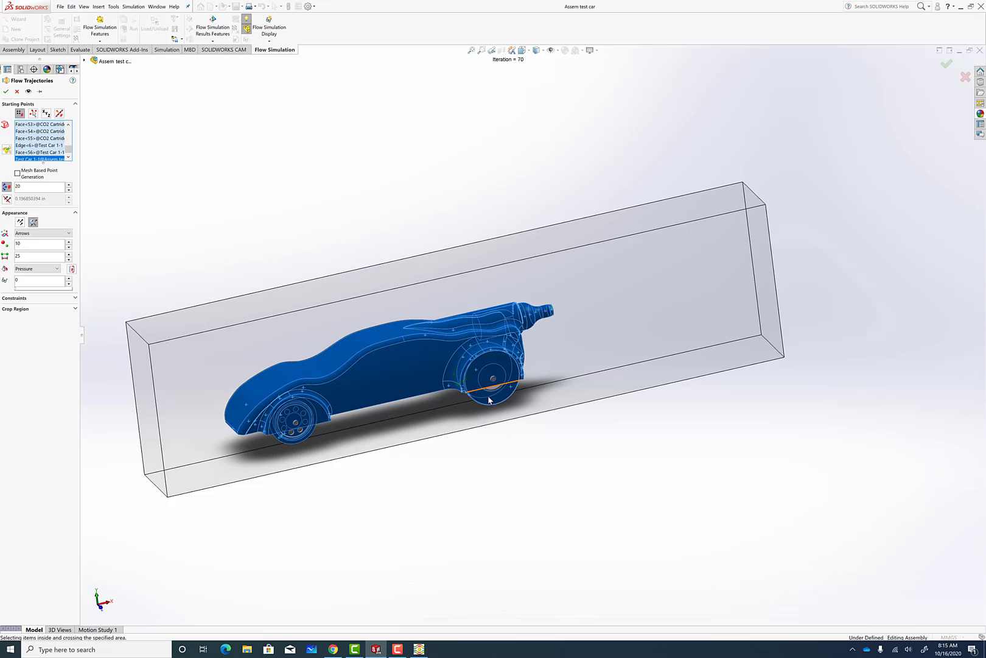
pyautogui.moveTo(453, 496); pyautogui.dragTo(513, 450, button='middle')
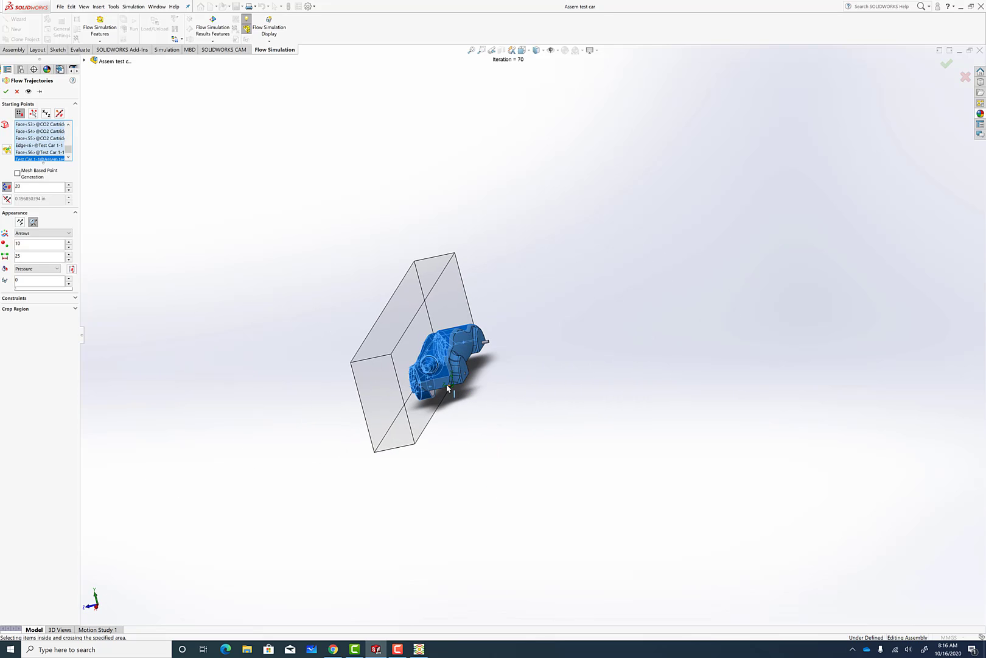
pyautogui.click(444, 386)
pyautogui.click(442, 386)
pyautogui.scroll(-2, 107, 61)
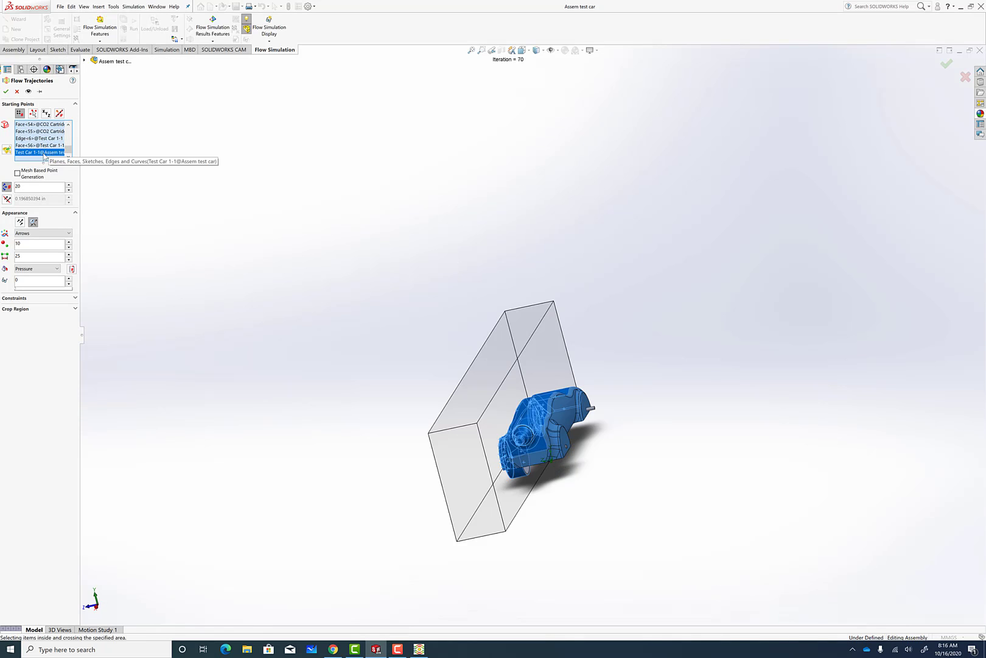
pyautogui.rightClick(49, 153)
pyautogui.click(63, 168)
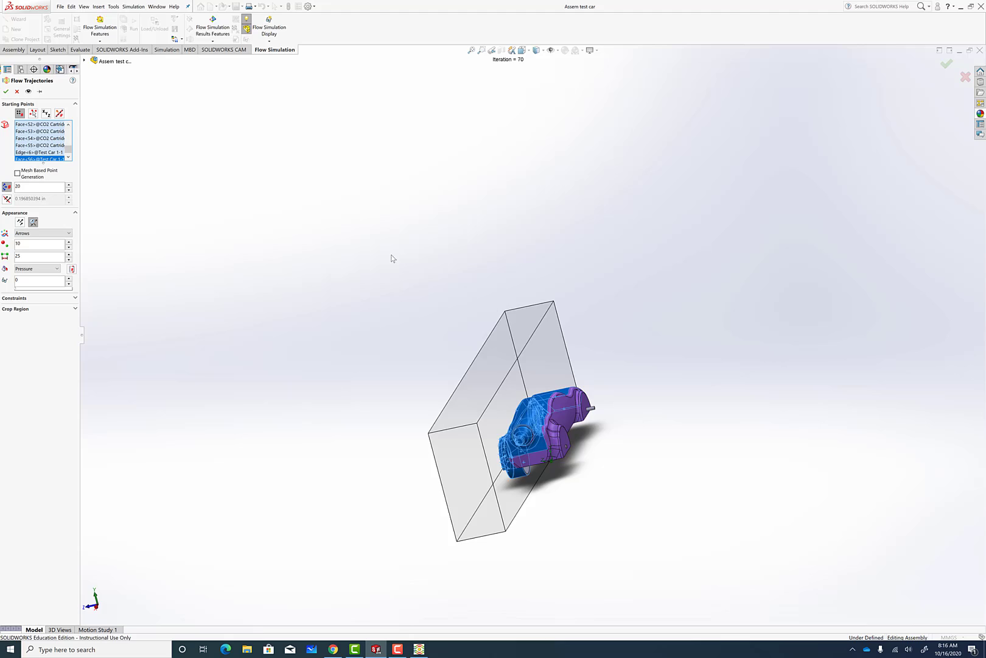
# Step: Add the outer faces around the cartridge mount as starting points
pyautogui.moveTo(392, 258); pyautogui.dragTo(426, 256, button='middle')
pyautogui.scroll(-3, 557, 523)
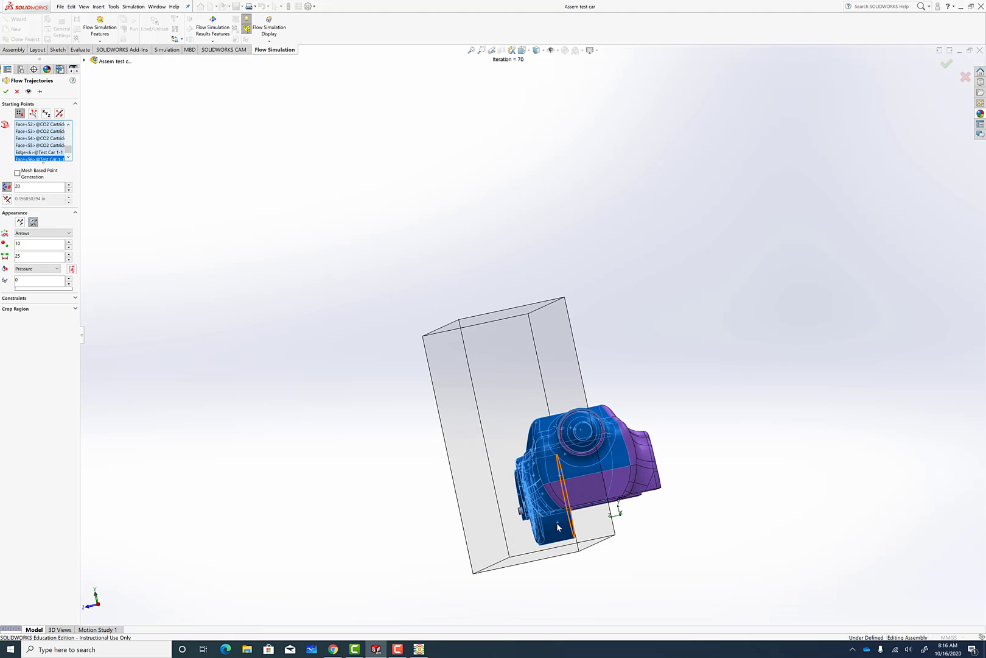
pyautogui.click(556, 504)
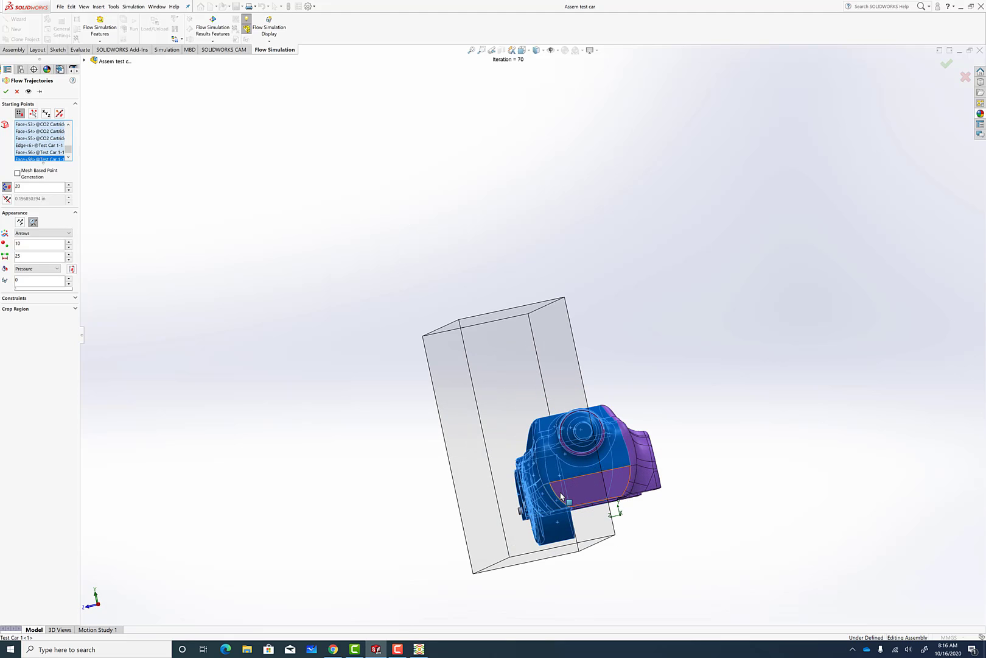
pyautogui.click(605, 496)
pyautogui.scroll(-4, 589, 486)
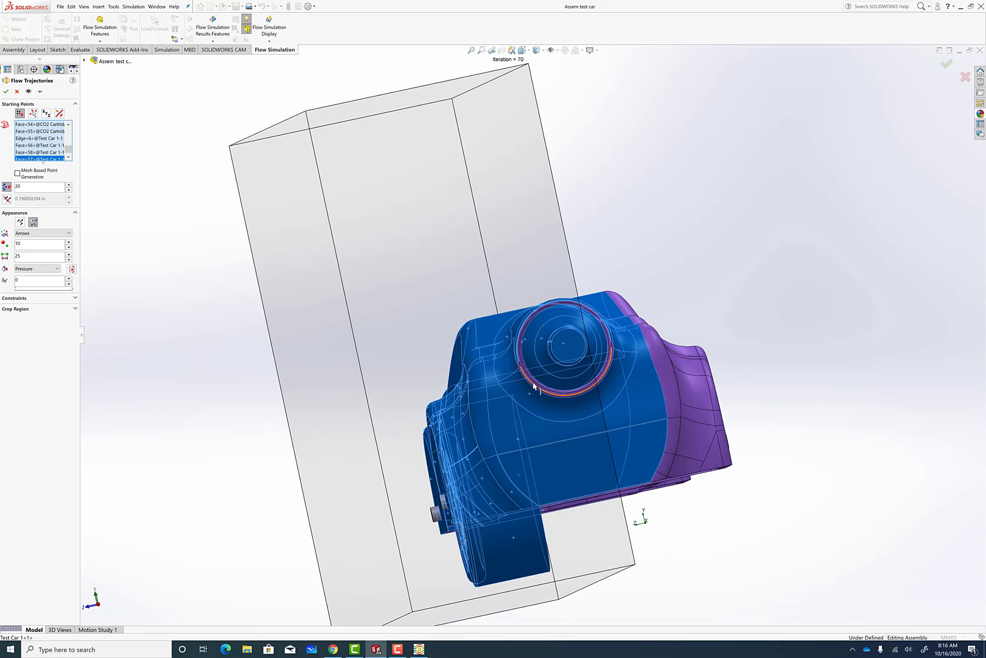
pyautogui.click(533, 386)
pyautogui.scroll(-3, 533, 386)
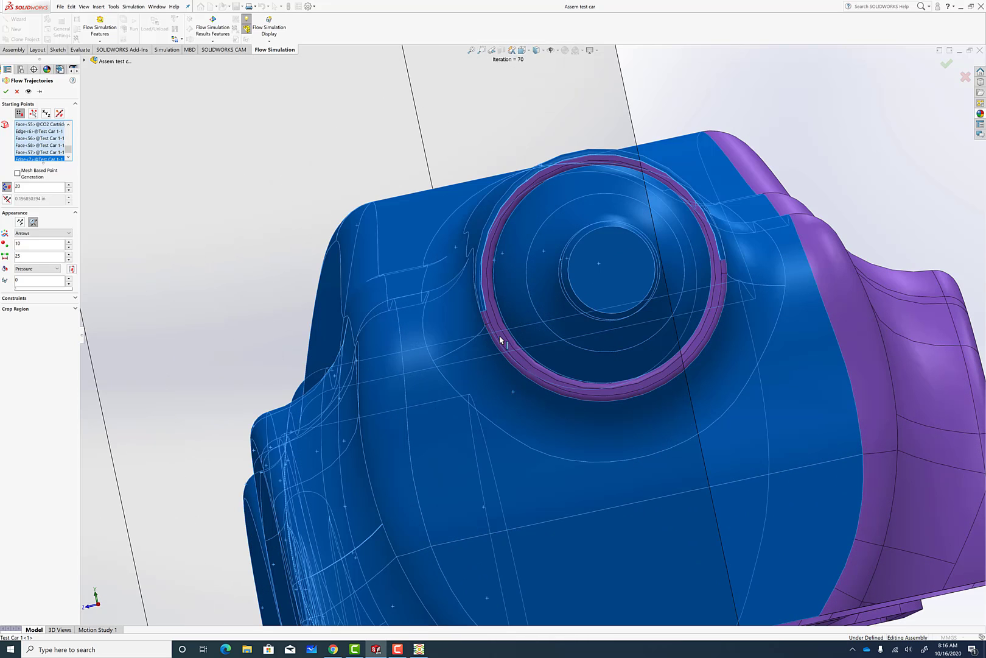
pyautogui.click(500, 340)
pyautogui.moveTo(500, 339); pyautogui.dragTo(517, 330, button='middle')
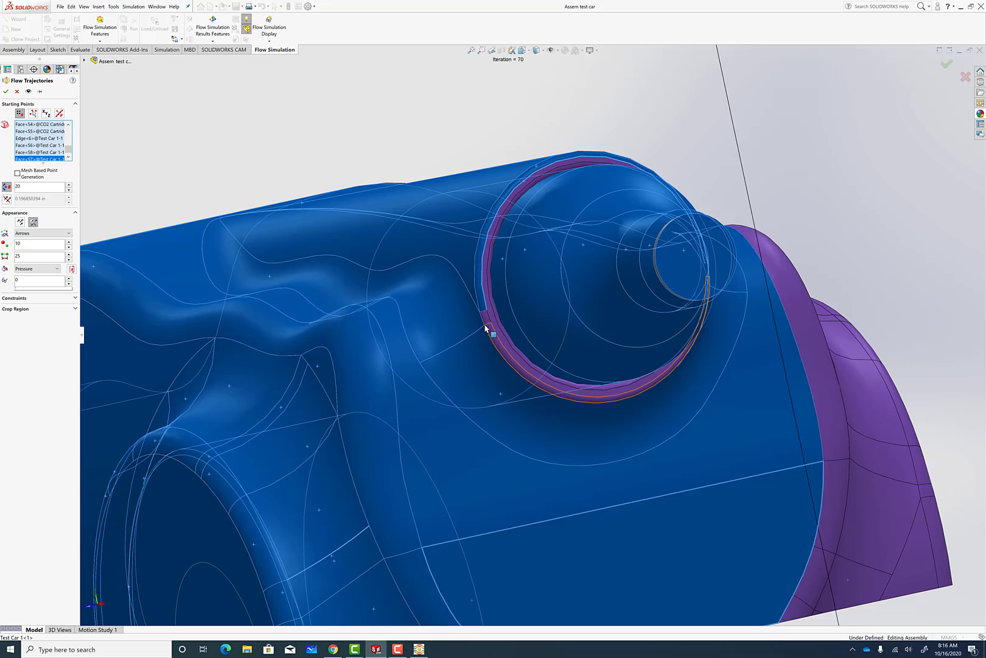
# Step: Add the inner ring faces of the mount, then orbit to review the selection
pyautogui.click(491, 314)
pyautogui.click(494, 311)
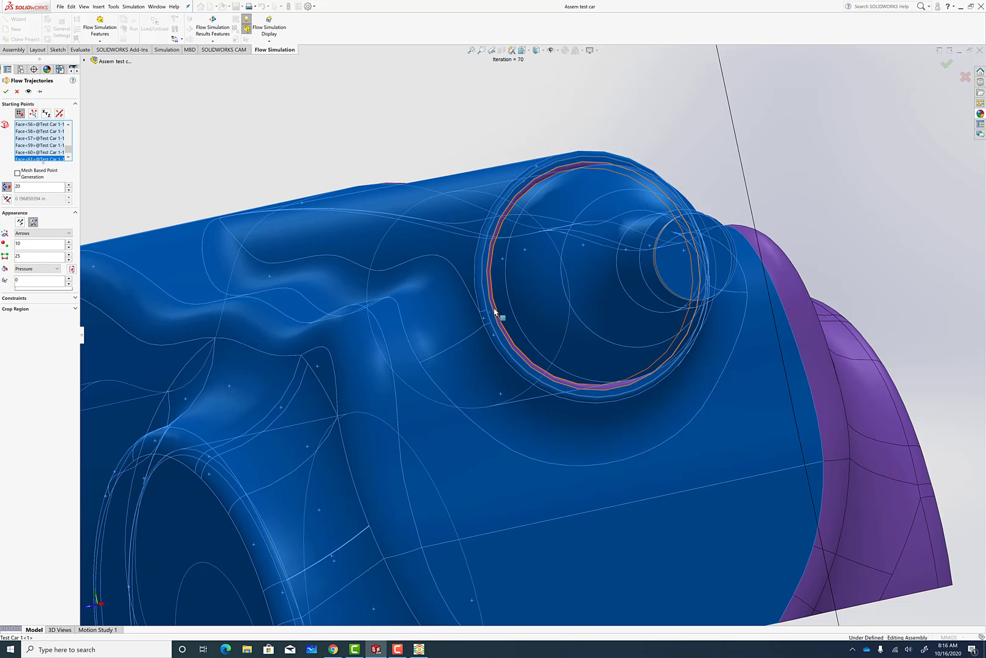
pyautogui.click(494, 312)
pyautogui.scroll(5, 579, 397)
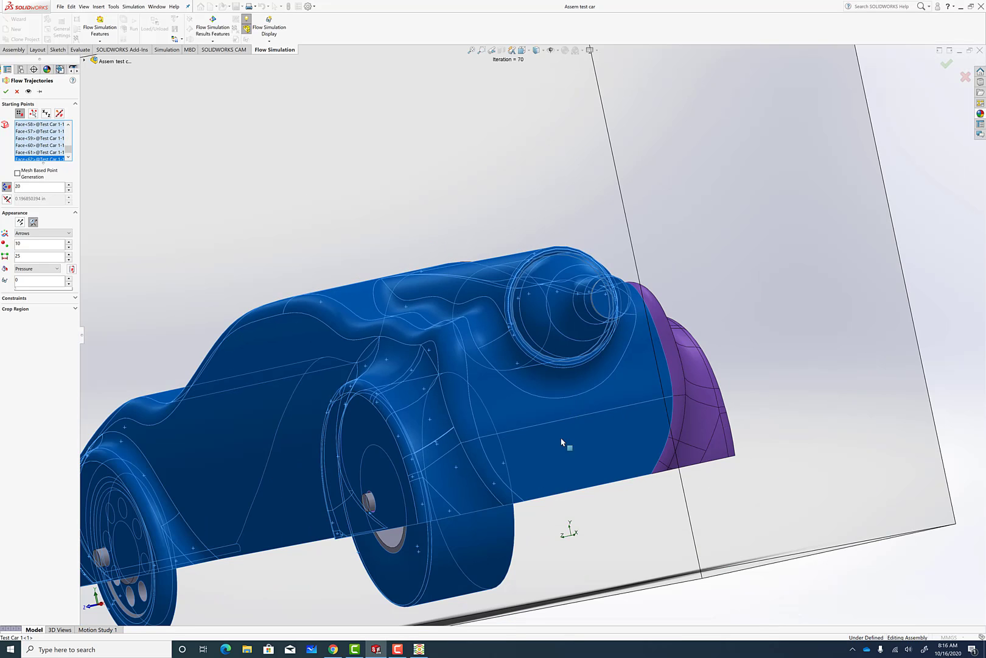
pyautogui.scroll(5, 531, 486)
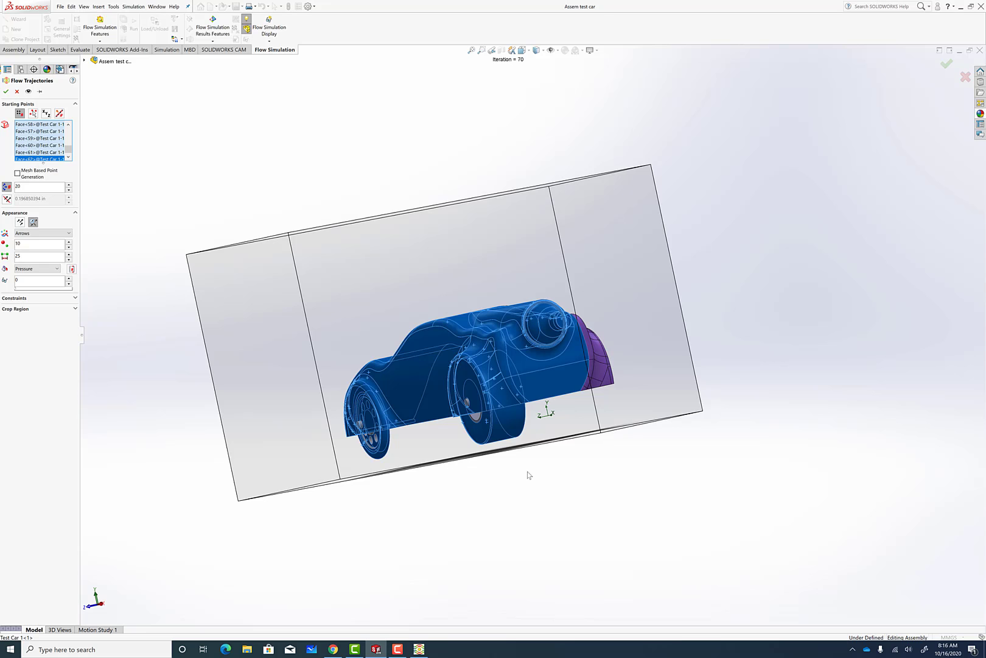
pyautogui.moveTo(528, 474); pyautogui.dragTo(695, 456, button='middle')
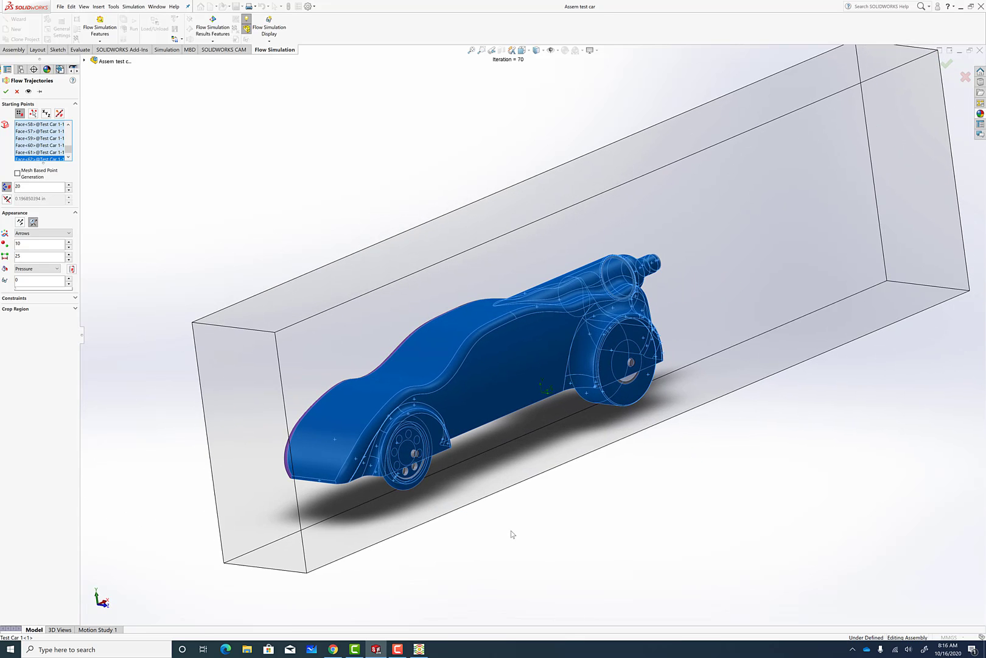
pyautogui.scroll(3, 523, 499)
pyautogui.moveTo(535, 468); pyautogui.dragTo(499, 485, button='middle')
pyautogui.scroll(-4, 521, 436)
pyautogui.scroll(3, 523, 383)
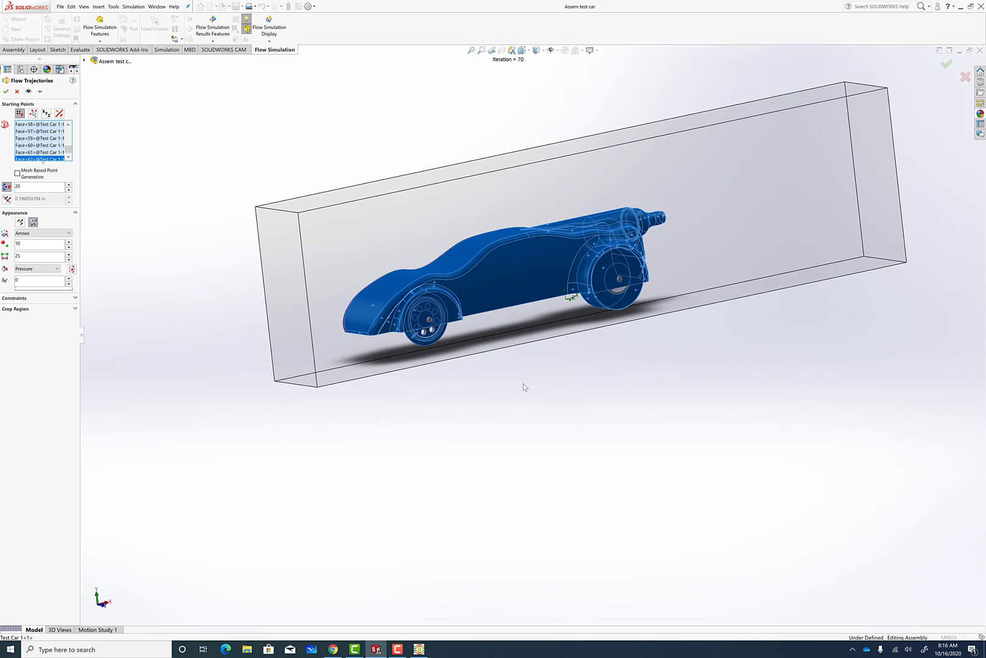
pyautogui.scroll(-4, 524, 383)
pyautogui.scroll(3, 541, 317)
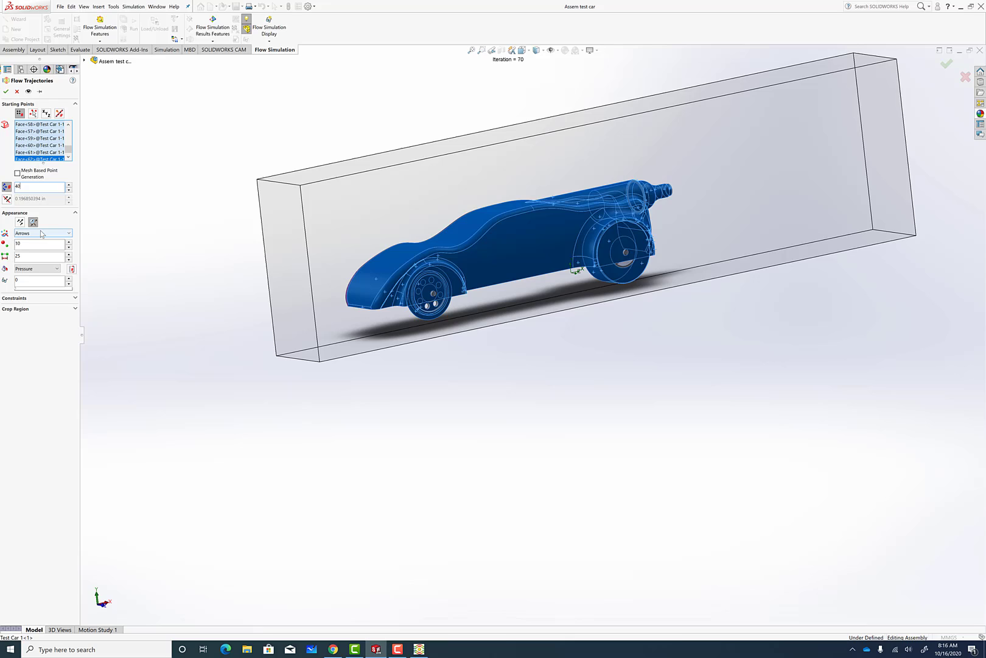
# Step: Colour the 40-point trajectories by Velocity and create Flow Trajectories 1
pyautogui.click(45, 272)
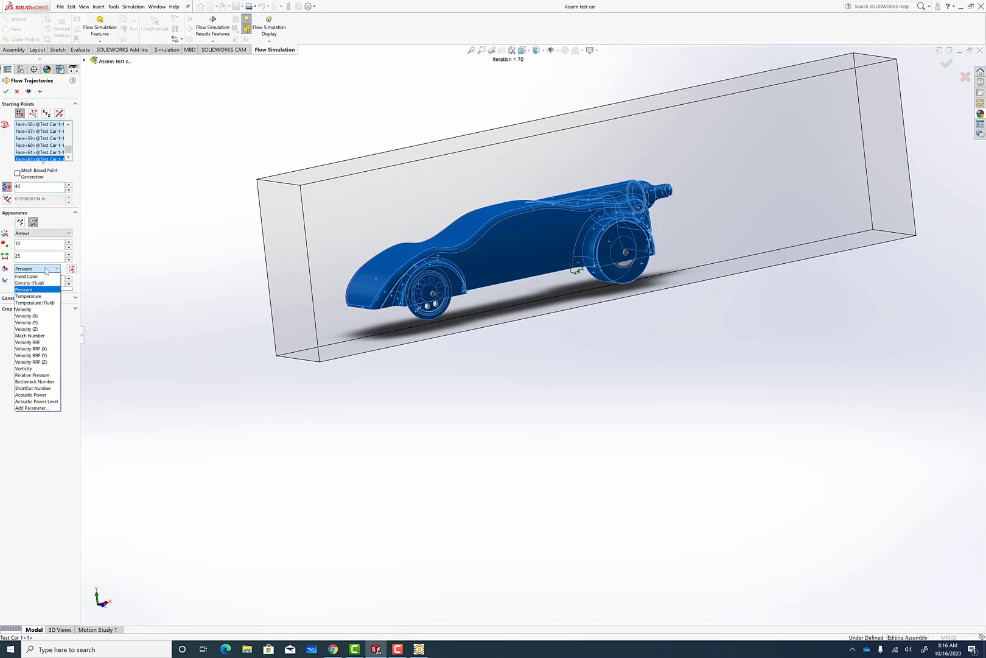
pyautogui.click(27, 309)
pyautogui.scroll(3, 586, 150)
pyautogui.scroll(-4, 583, 242)
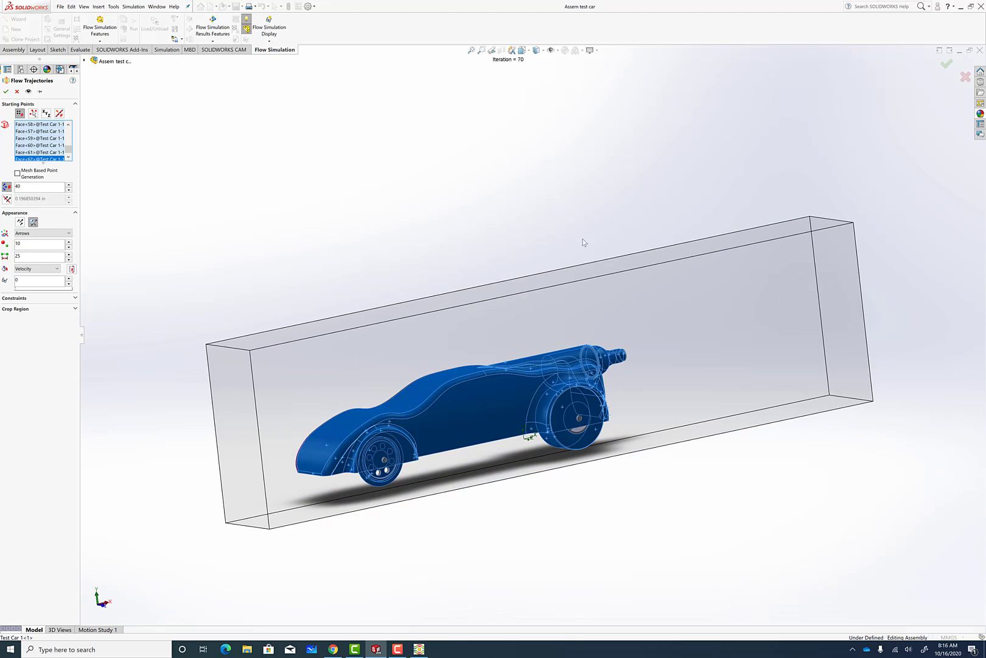
pyautogui.click(5, 91)
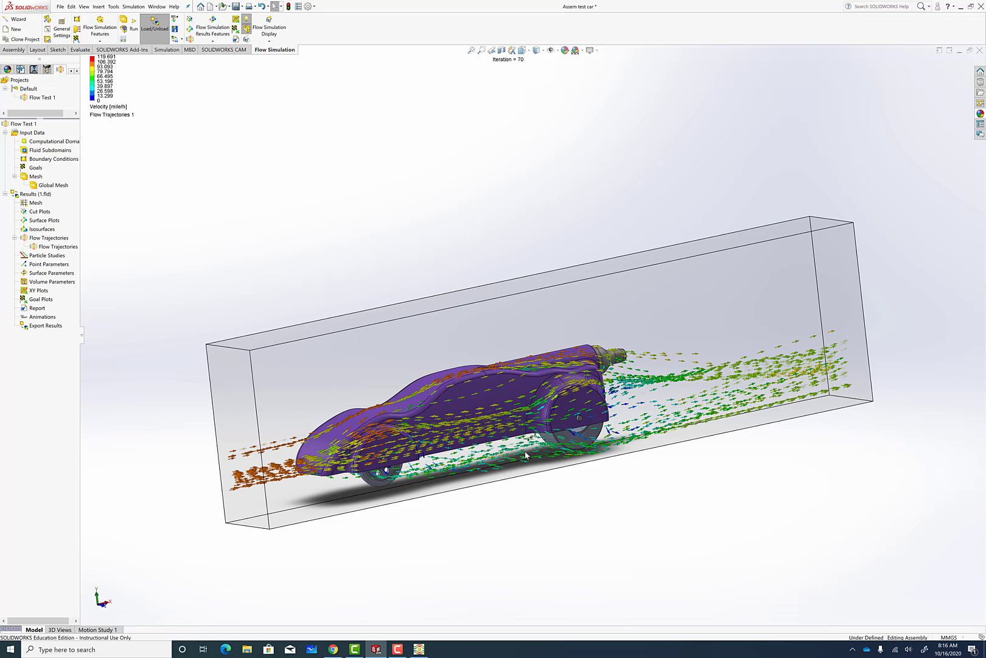
pyautogui.scroll(-3, 511, 444)
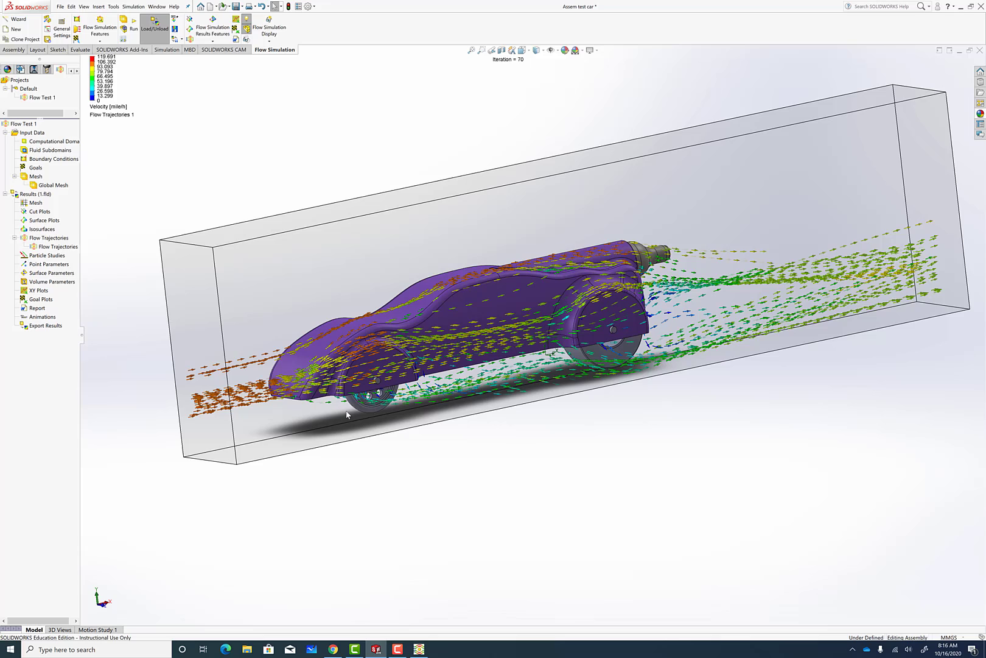
pyautogui.scroll(-2, 420, 455)
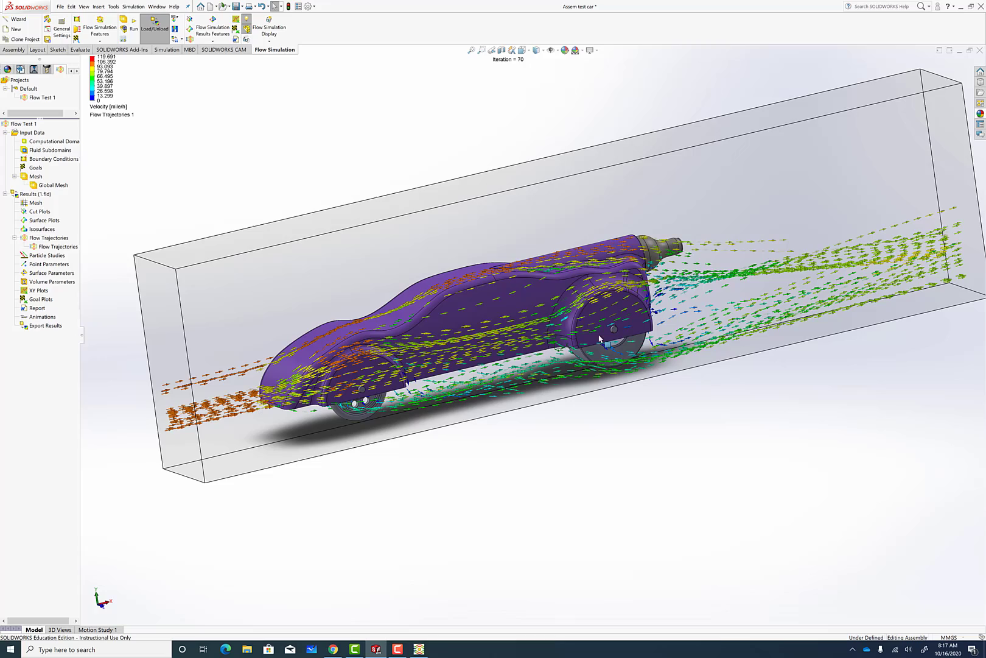
pyautogui.scroll(-5, 613, 338)
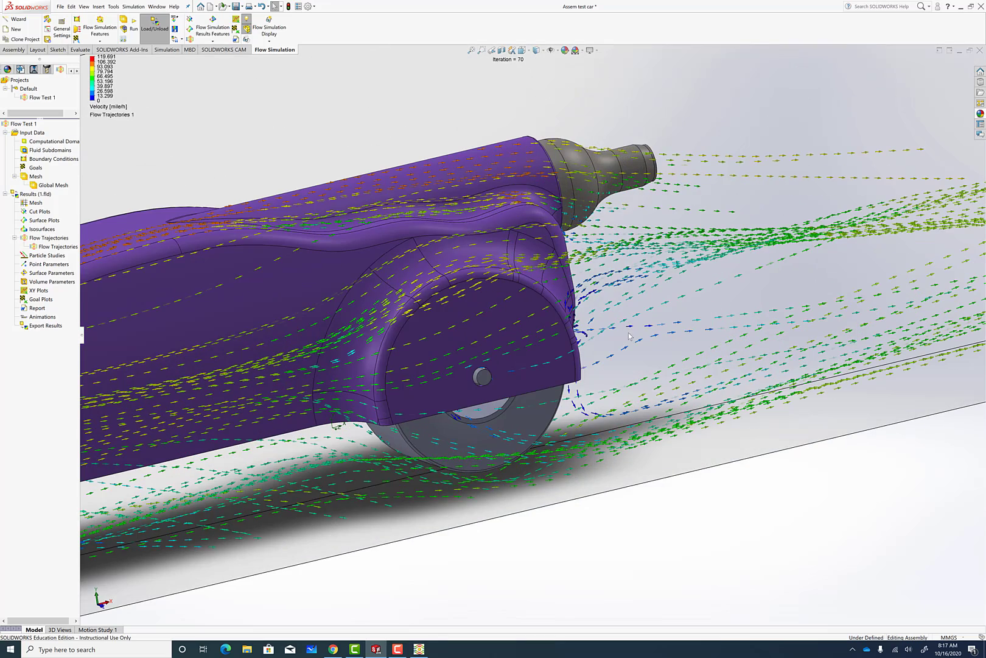
pyautogui.press('f')
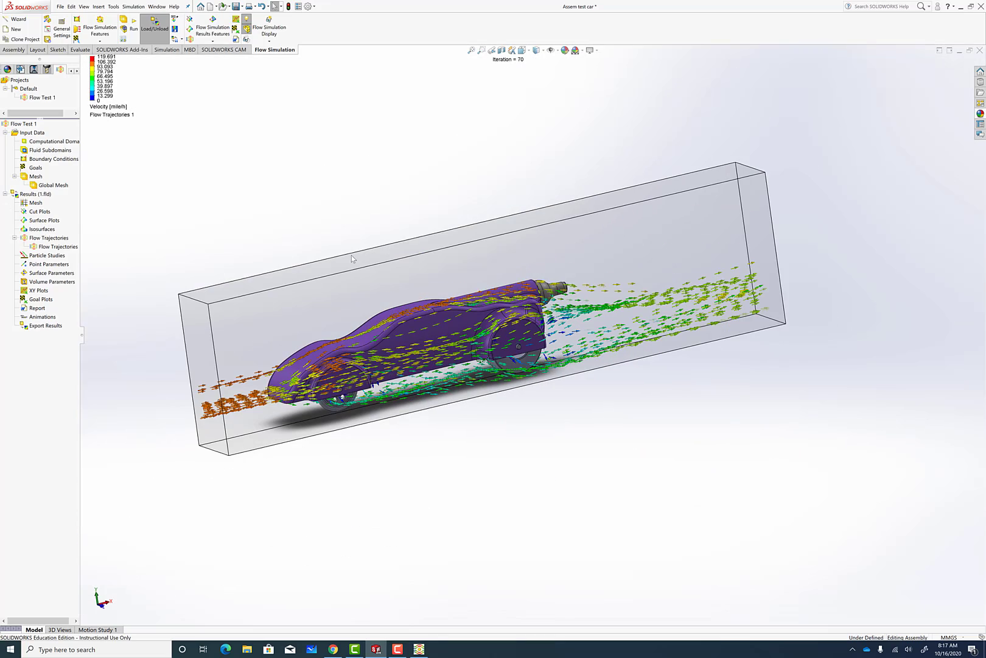
# Step: Change Flow Trajectories 1 appearance from arrows to Spheres
pyautogui.rightClick(54, 248)
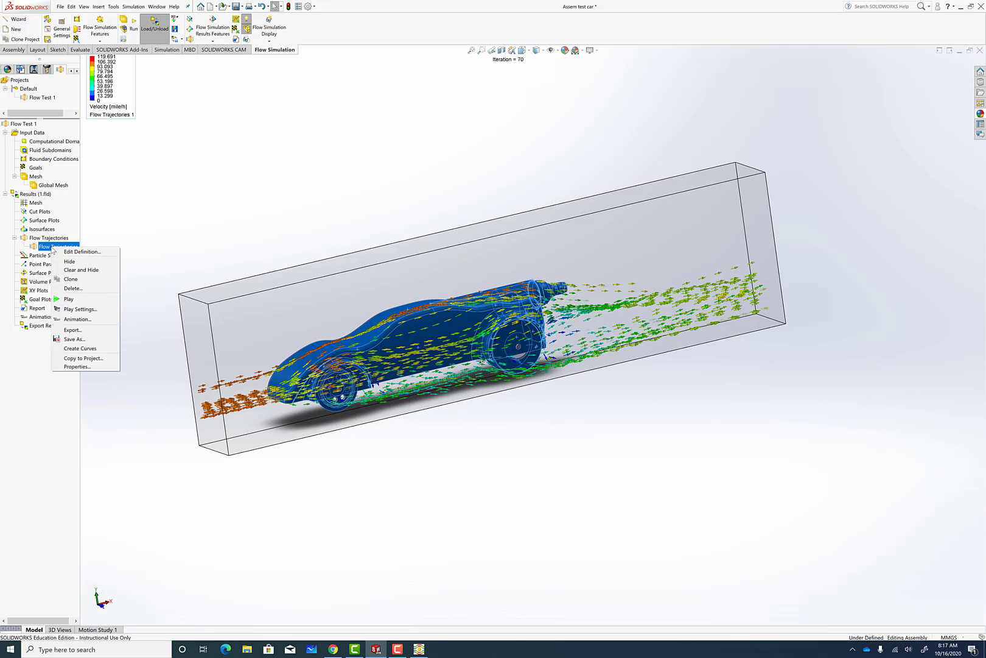
pyautogui.click(77, 253)
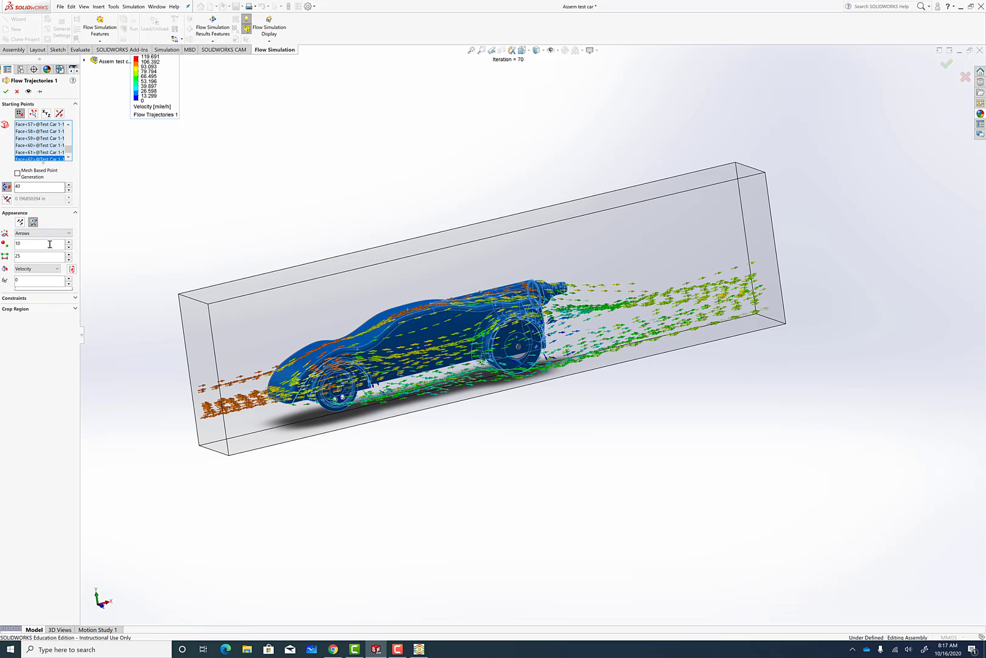
pyautogui.click(58, 234)
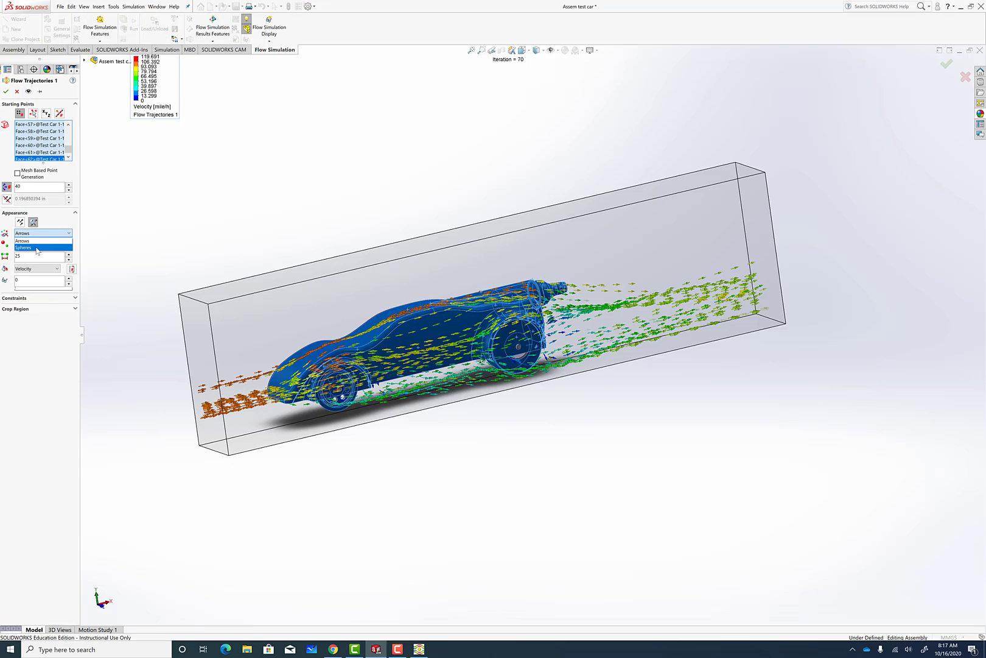
pyautogui.click(37, 248)
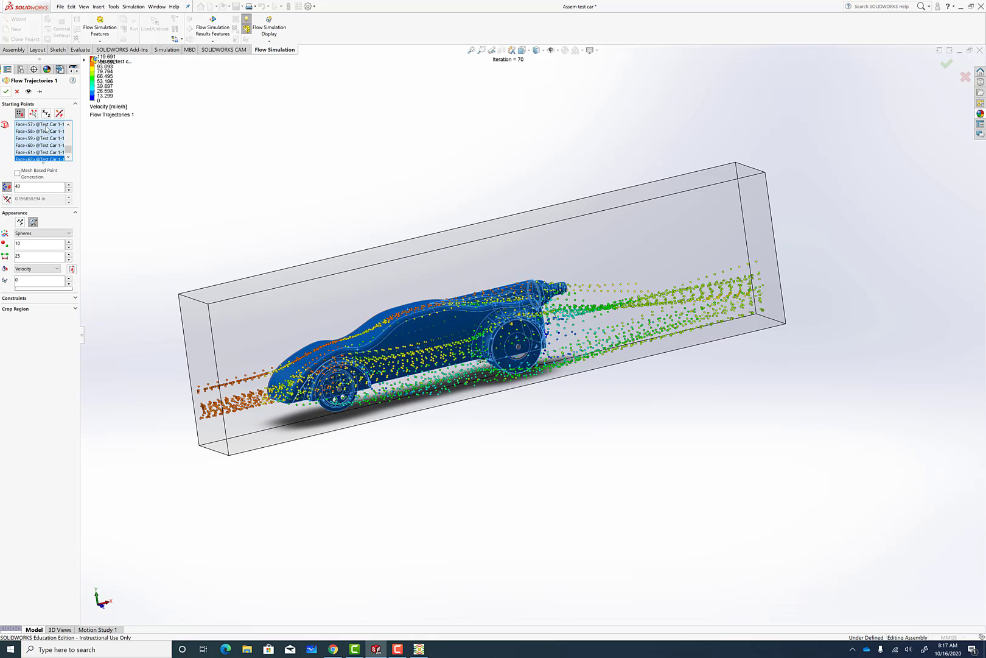
pyautogui.click(7, 92)
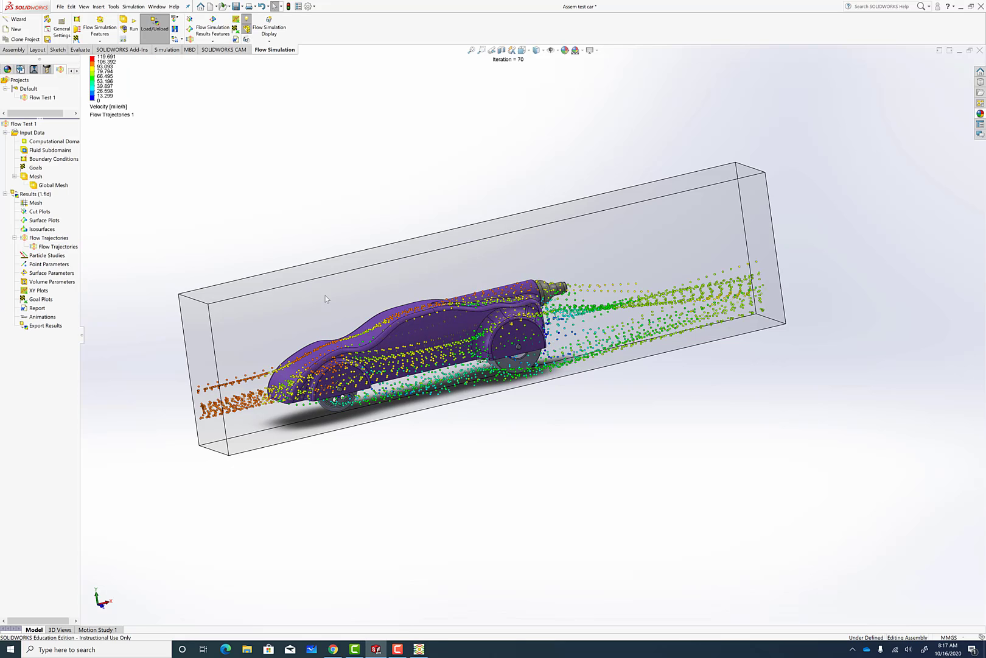
# Step: Play the Flow Trajectories 1 animation and orbit the car to watch the spheres stream
pyautogui.rightClick(56, 247)
pyautogui.click(74, 298)
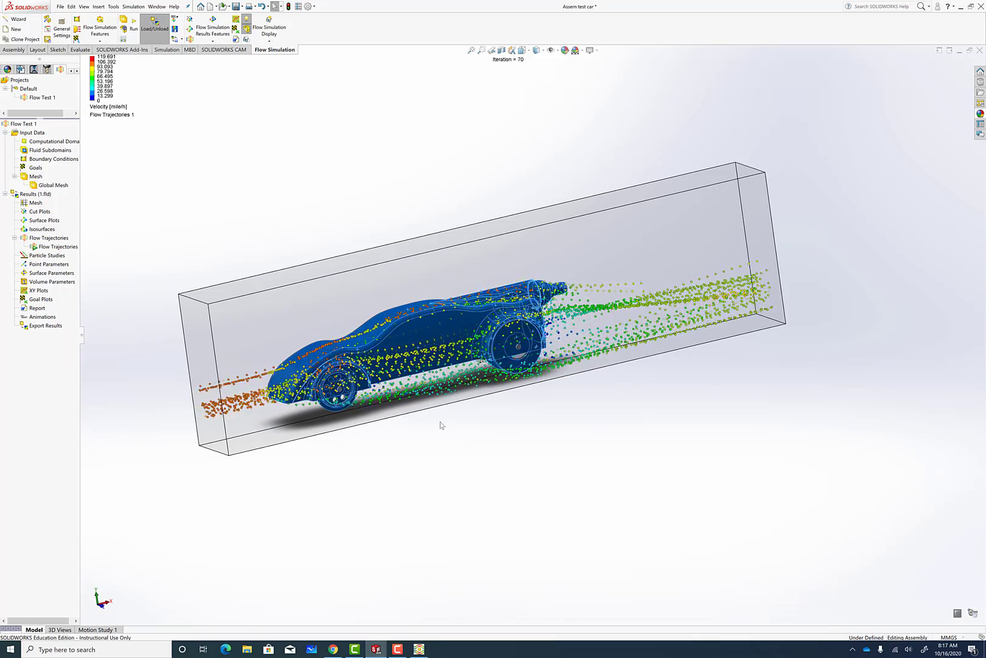
pyautogui.scroll(-3, 451, 426)
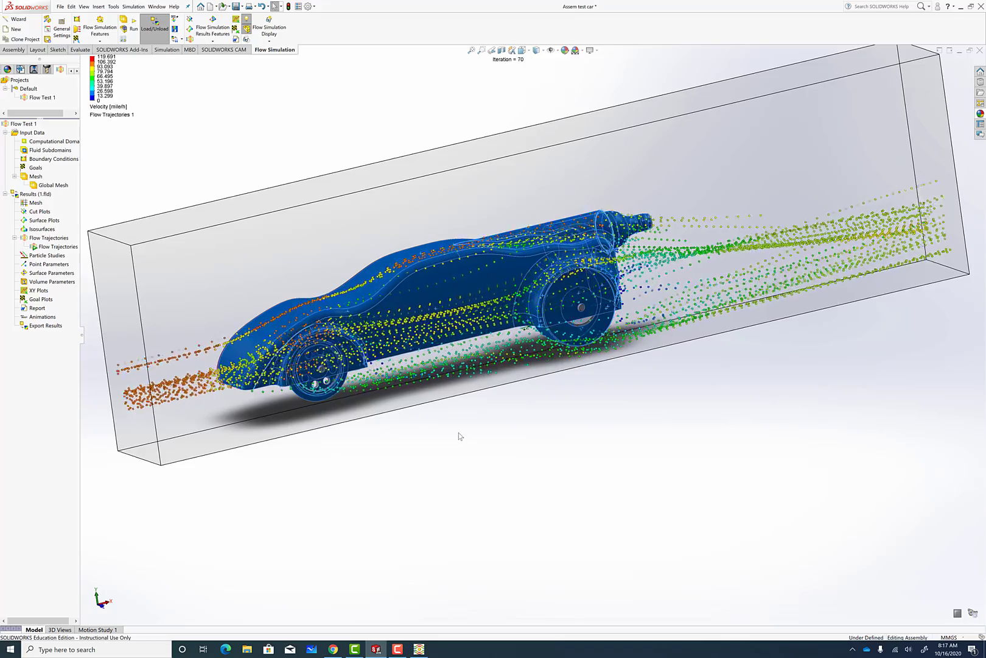
pyautogui.moveTo(473, 433); pyautogui.dragTo(447, 423, button='middle')
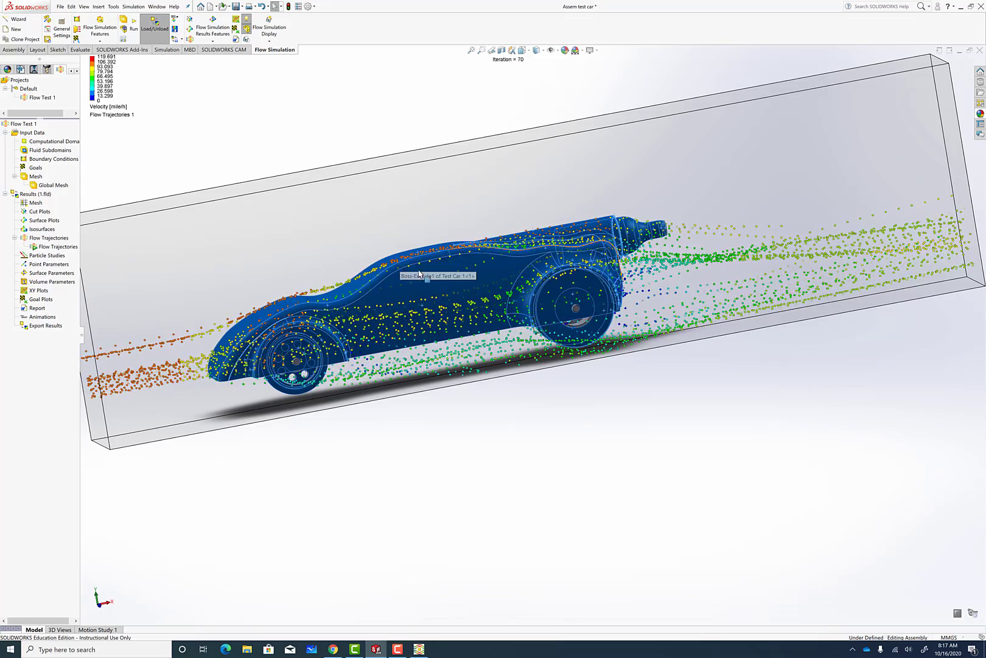
pyautogui.hotkey('ctrl', '7')
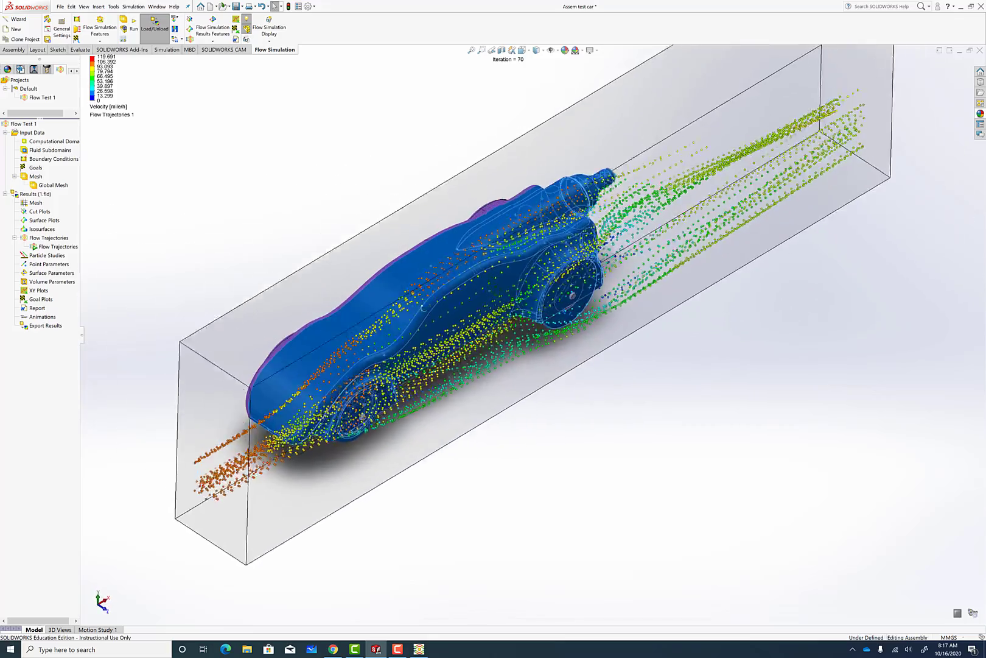
pyautogui.moveTo(422, 308); pyautogui.dragTo(587, 263, button='middle')
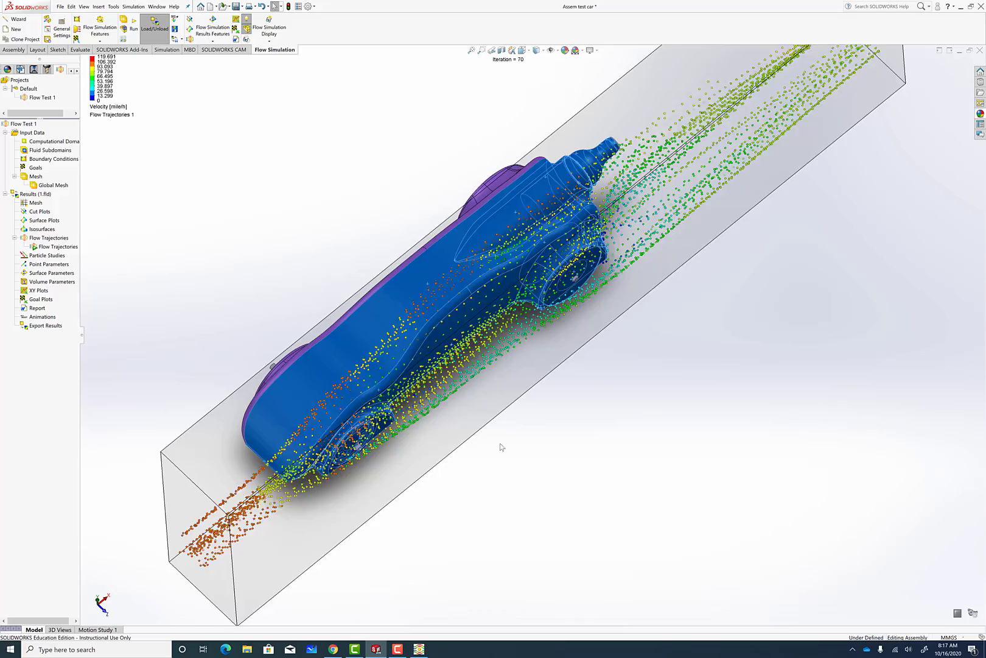
pyautogui.moveTo(540, 486); pyautogui.dragTo(489, 368, button='middle')
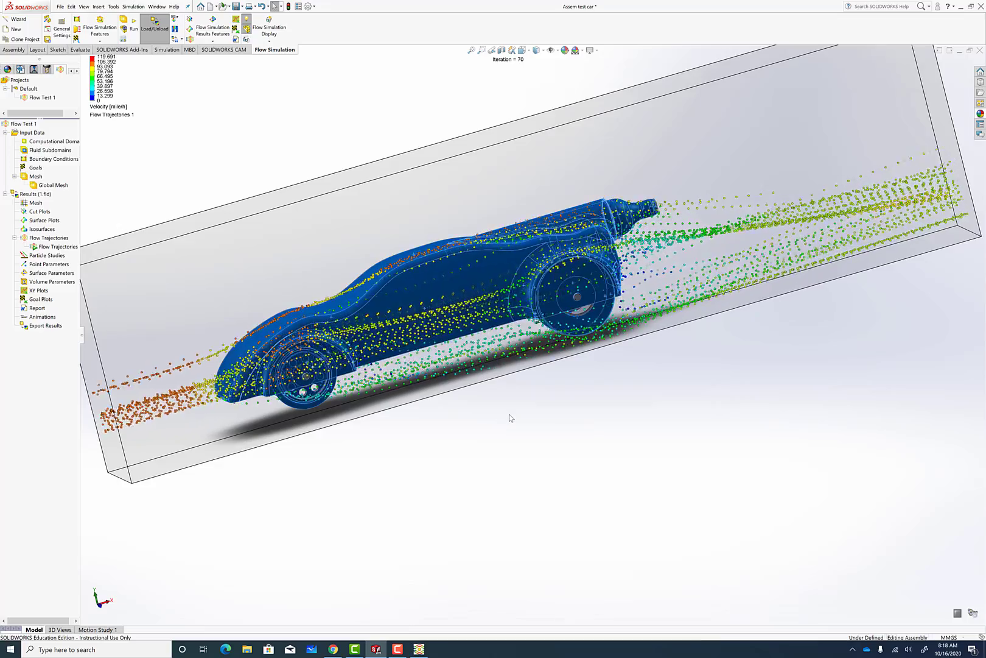
pyautogui.scroll(3, 511, 418)
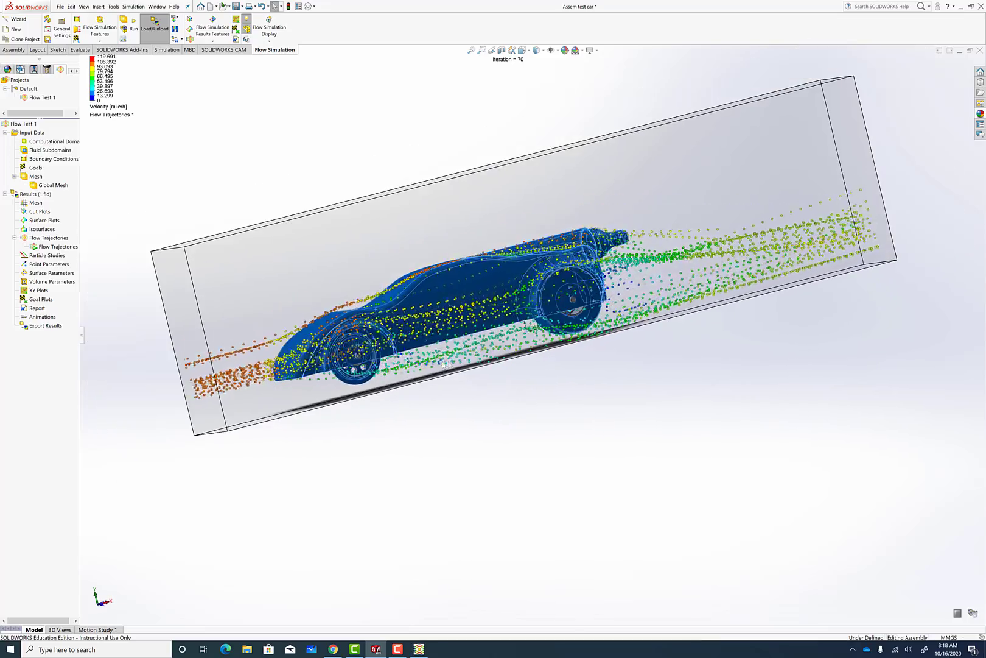
pyautogui.scroll(-3, 450, 364)
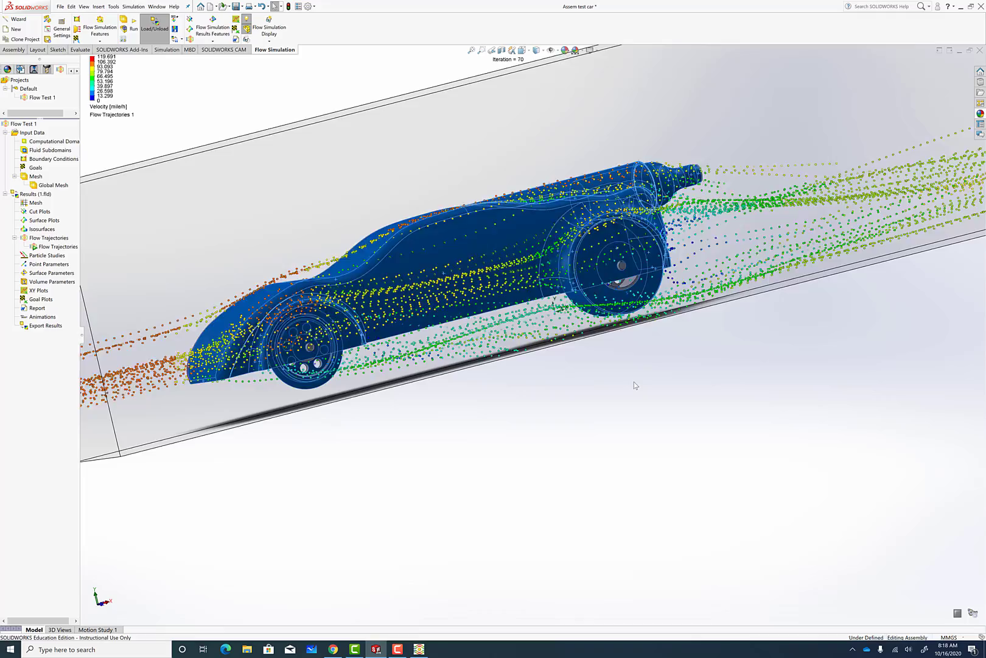
pyautogui.scroll(2, 634, 384)
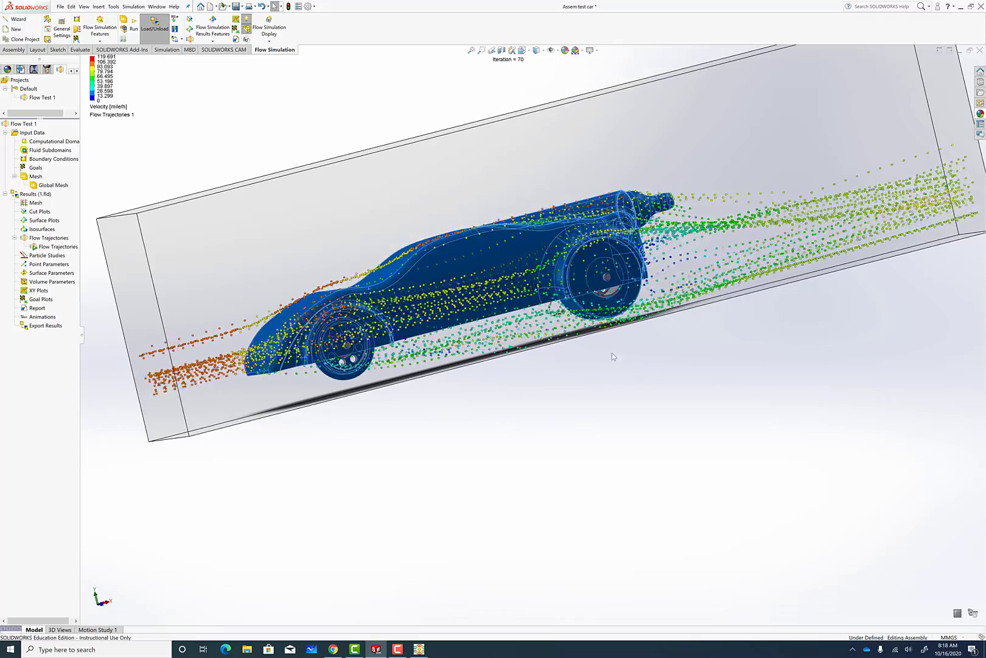
# Step: Stop the Flow Trajectories 1 animation
pyautogui.rightClick(57, 247)
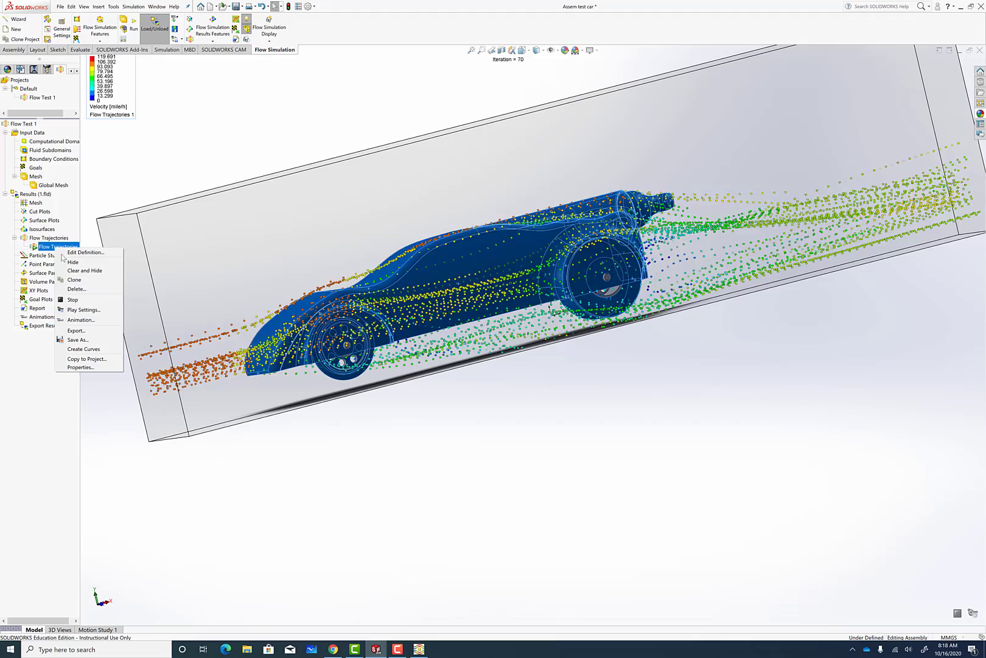
pyautogui.click(73, 300)
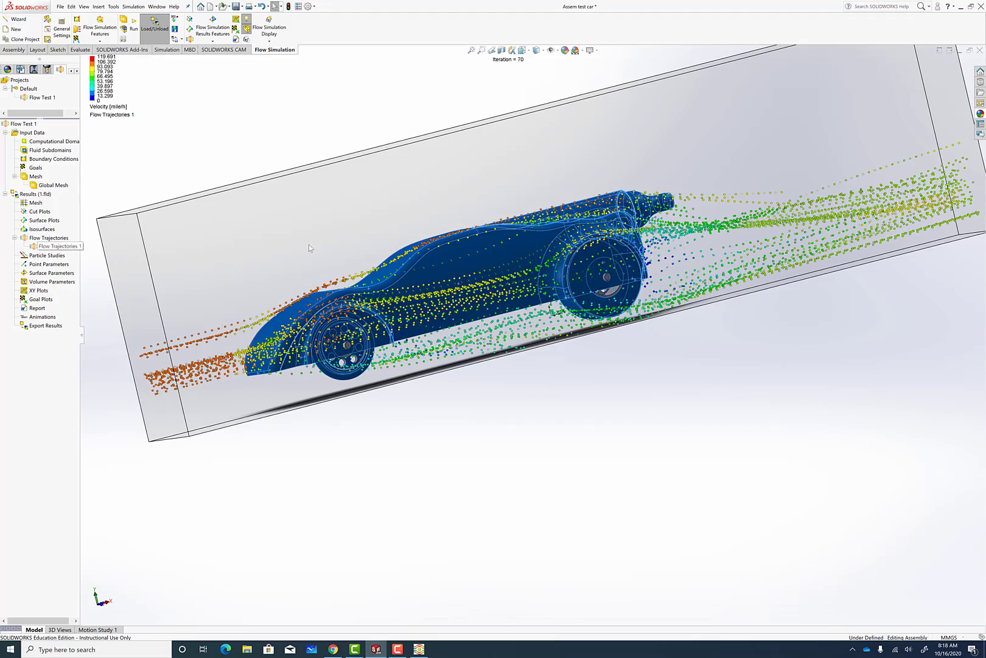
pyautogui.moveTo(406, 271); pyautogui.dragTo(119, 250, button='middle')
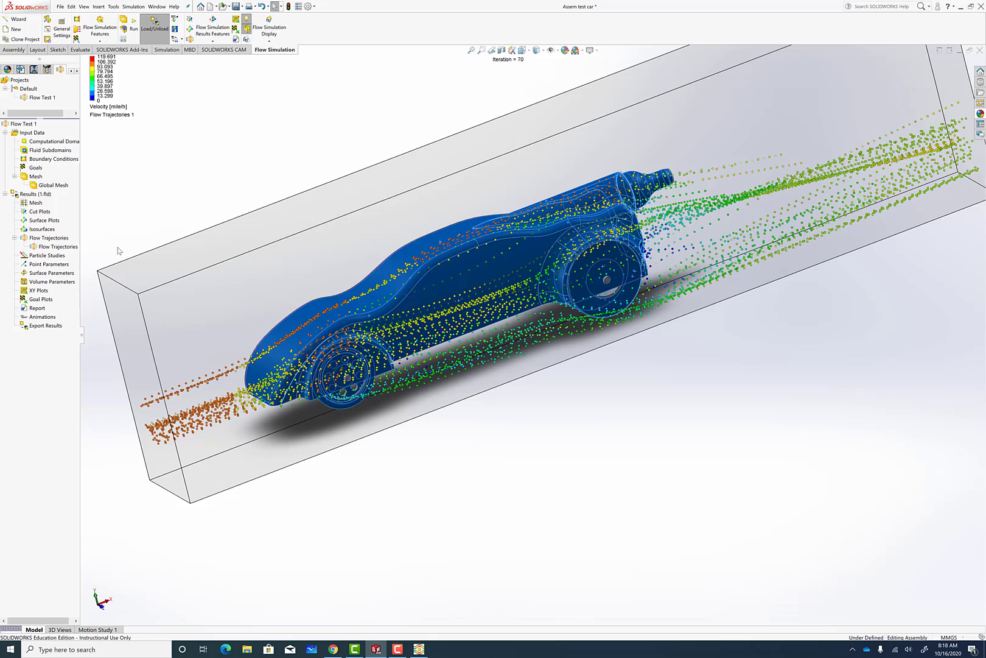
# Step: Redefine Flow Trajectories 1 as Static Trajectories drawn with Pipes
pyautogui.rightClick(55, 247)
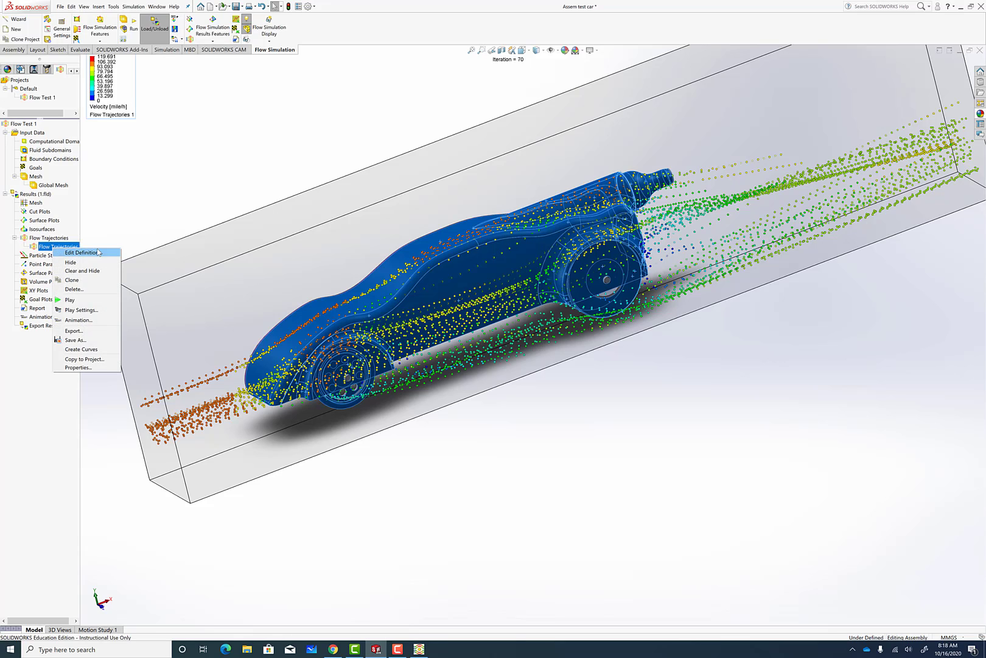
pyautogui.click(89, 252)
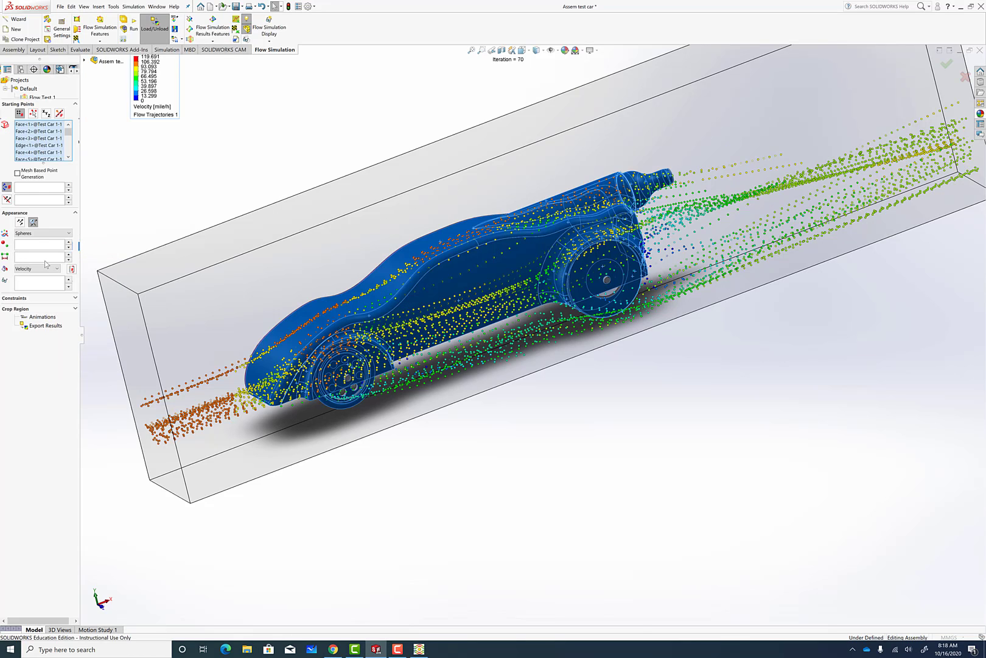
pyautogui.click(38, 233)
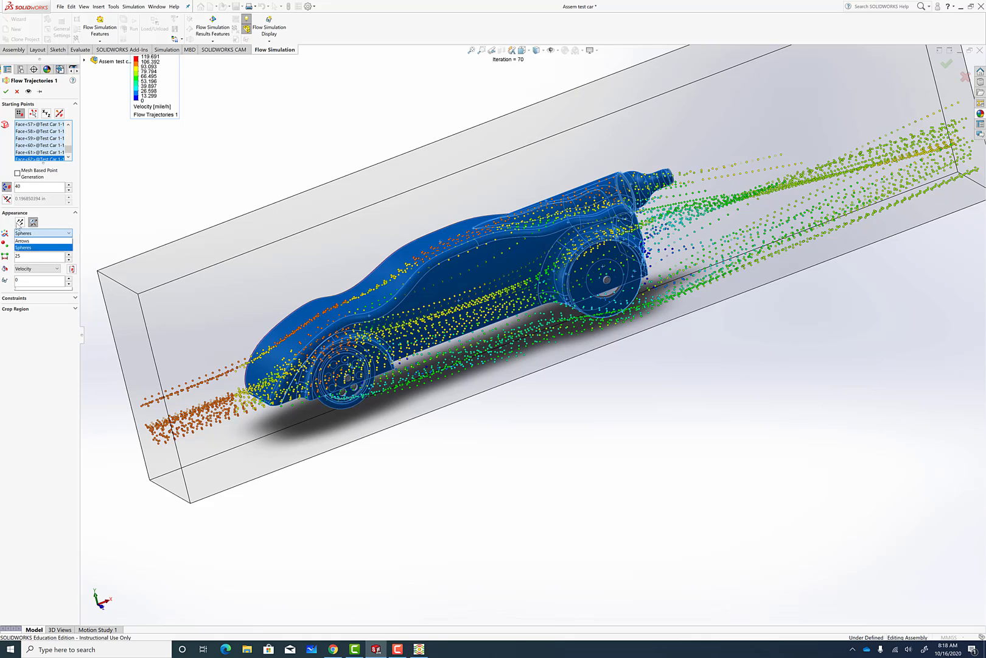
pyautogui.click(20, 222)
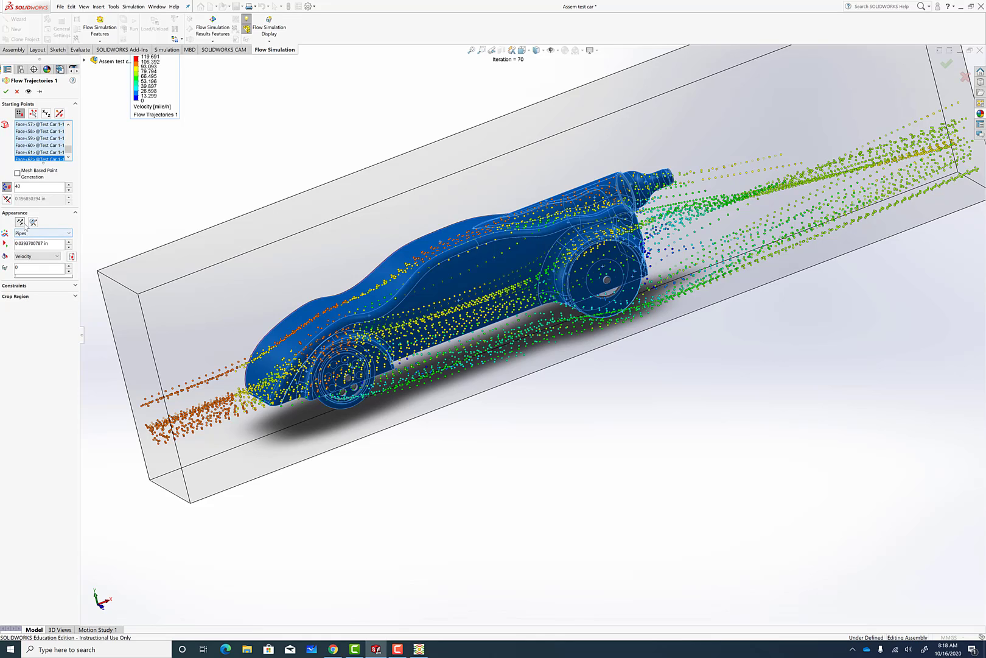
pyautogui.click(5, 91)
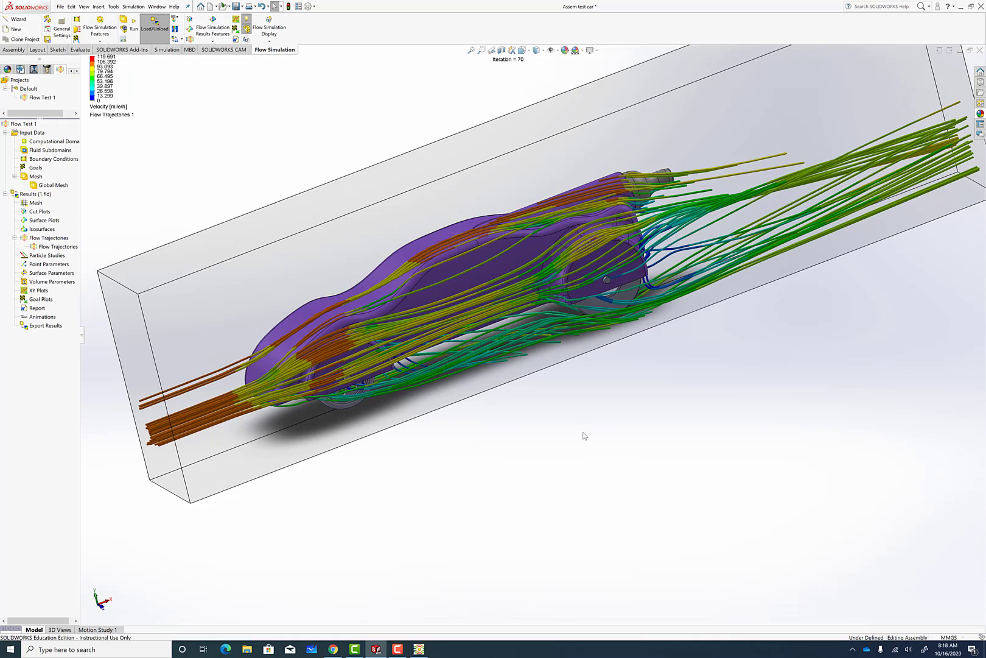
pyautogui.moveTo(562, 401); pyautogui.dragTo(553, 414, button='middle')
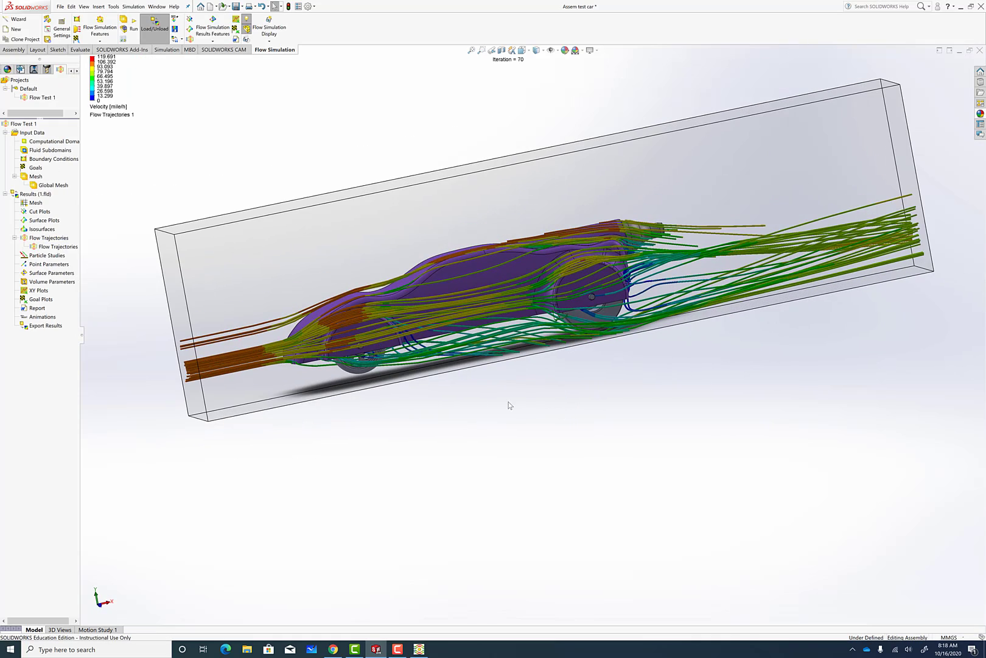
pyautogui.scroll(-2, 509, 404)
pyautogui.moveTo(505, 405); pyautogui.dragTo(500, 430, button='middle')
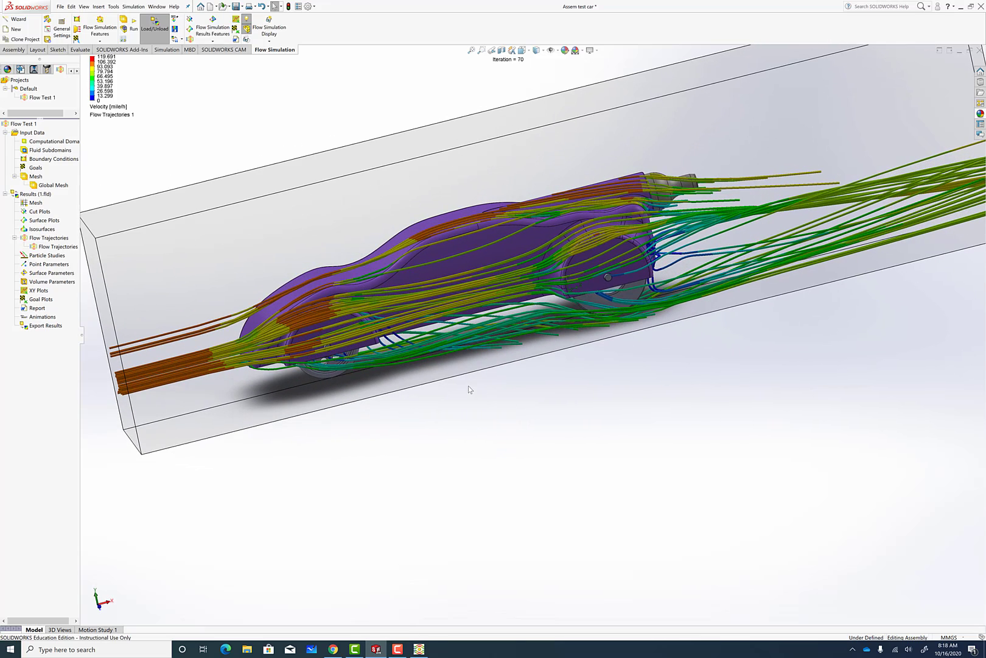